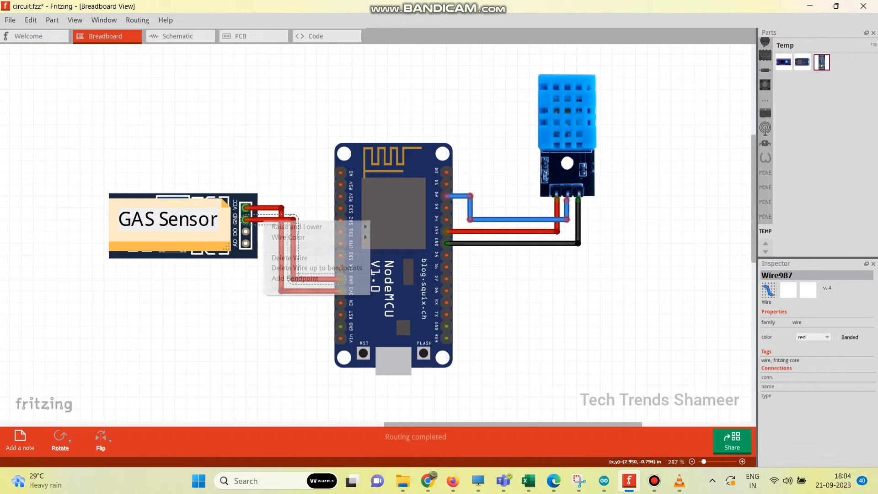
# Step: Change the color of the gas sensor's GND wire and draw a wire from its AO pin toward the NodeMCU
pyautogui.moveTo(315, 232)
pyautogui.click(386, 257)
pyautogui.moveTo(246, 242); pyautogui.dragTo(316, 242)
pyautogui.rightClick(265, 242)
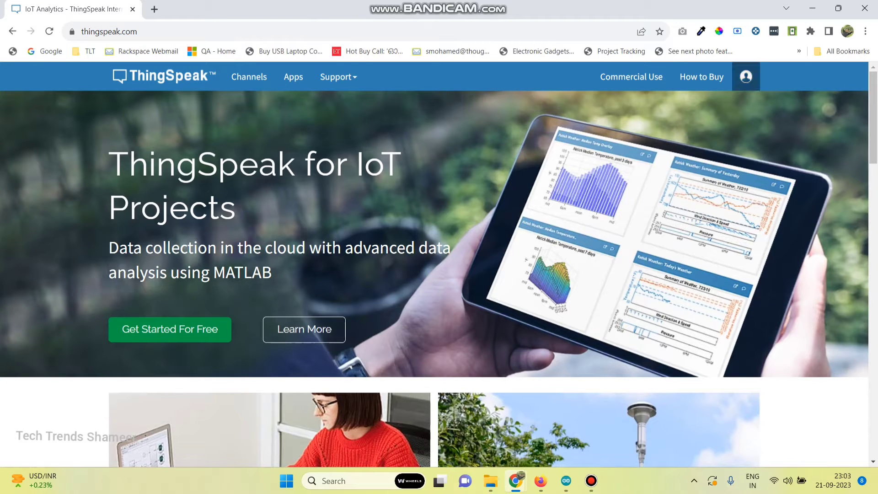
# Step: Open the ThingSpeak sign-in page in the browser and submit the account e-mail
pyautogui.click(746, 77)
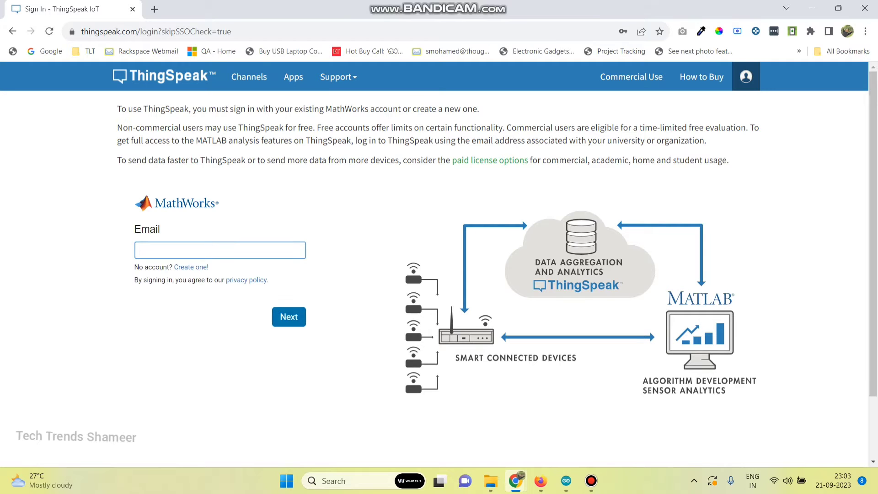
pyautogui.press('Down')
pyautogui.press('Down')
pyautogui.press('Return')
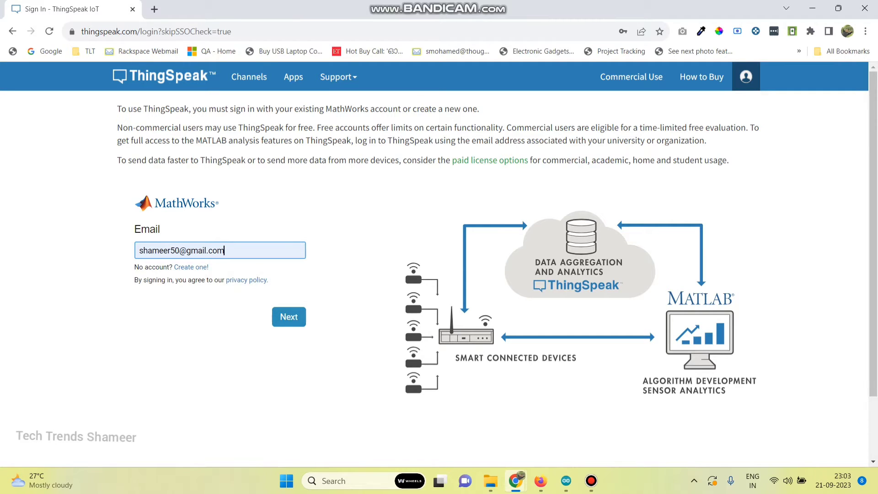
pyautogui.press('Return')
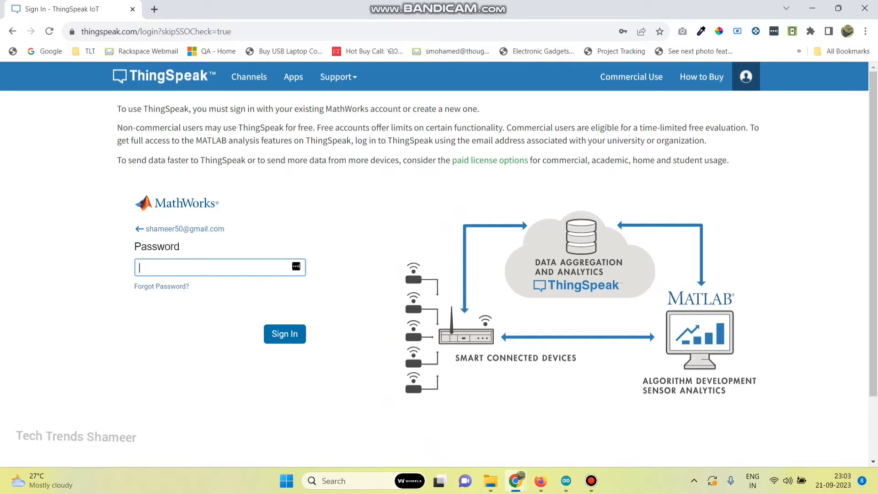
# Step: Fill in the account password and sign in
pyautogui.press('Down')
pyautogui.press('Down')
pyautogui.press('Return')
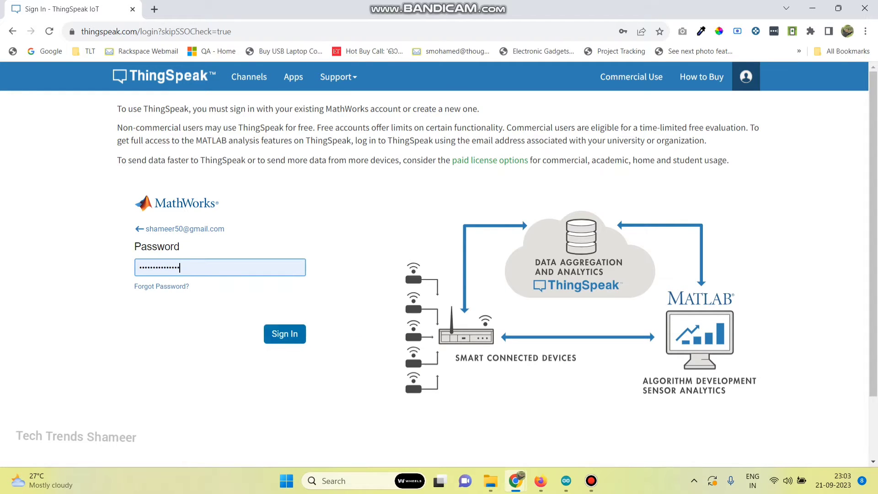
pyautogui.press('Tab')
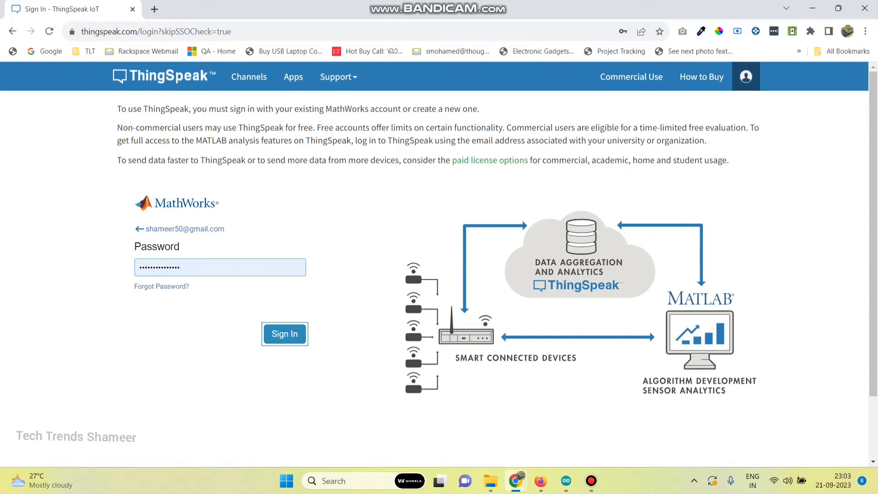
pyautogui.press('Return')
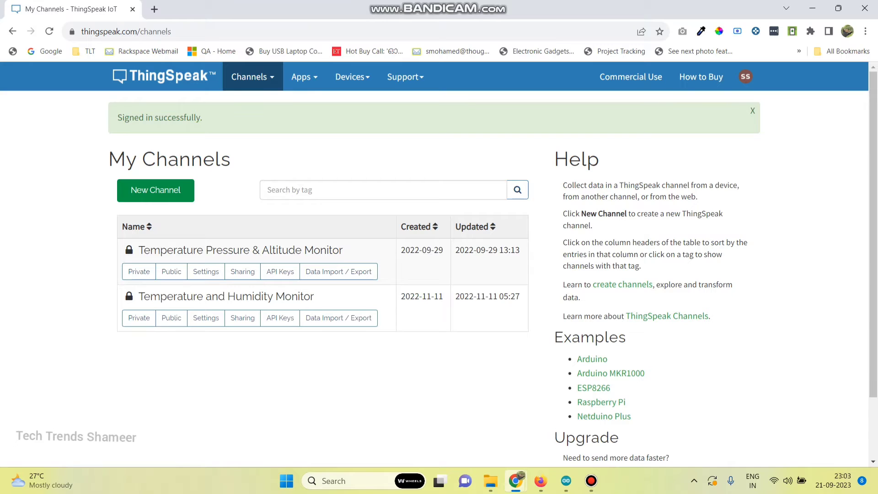
# Step: Start a new channel and name it Air Quality Monitoring
pyautogui.click(155, 190)
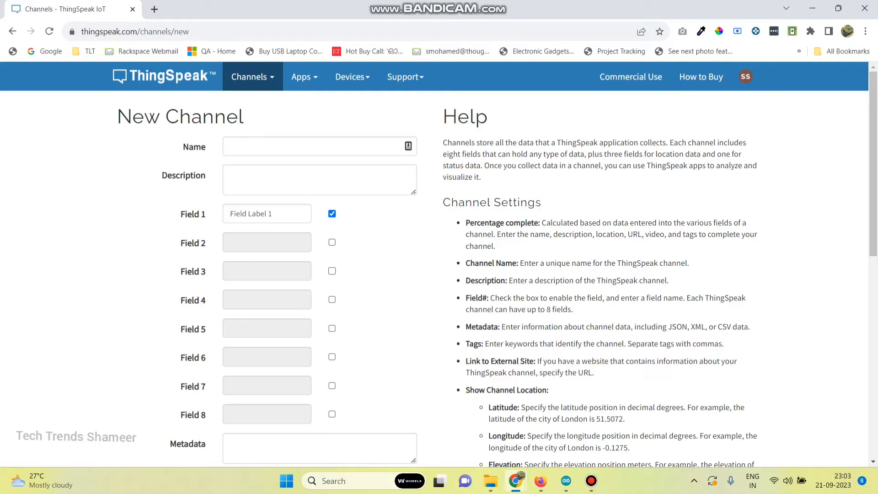
pyautogui.click(230, 146)
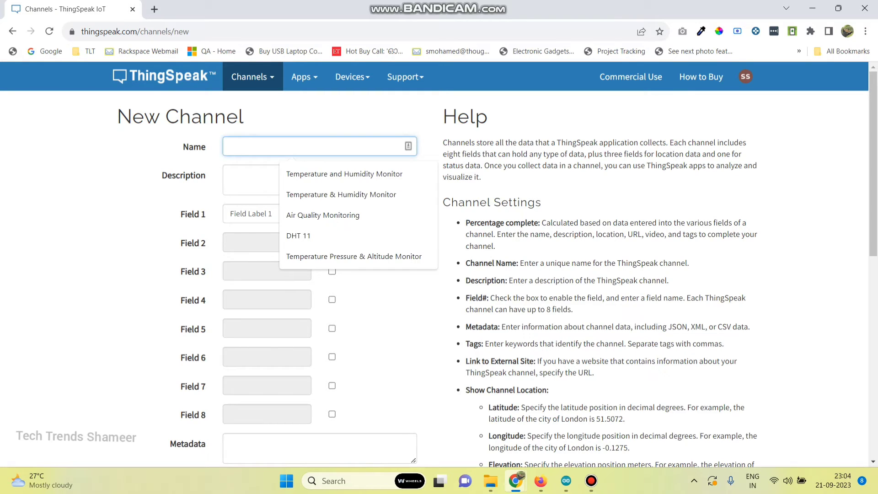
pyautogui.write('Air Q')
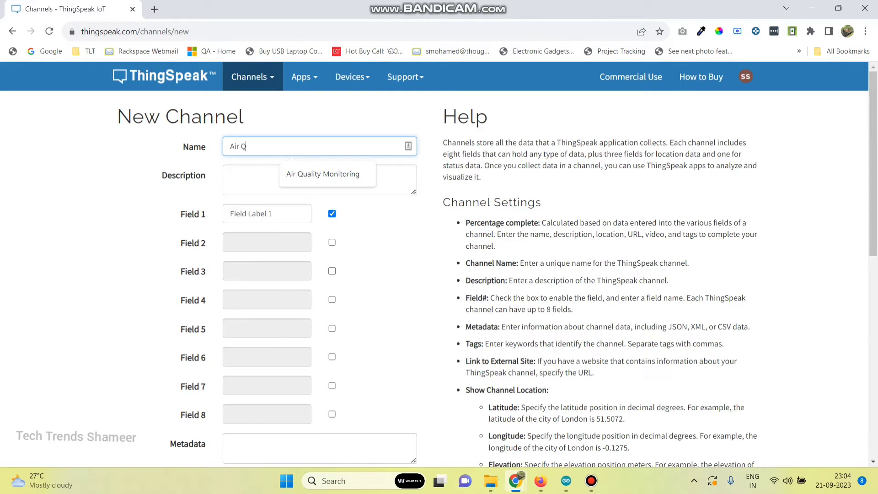
pyautogui.write('uality Monitoring')
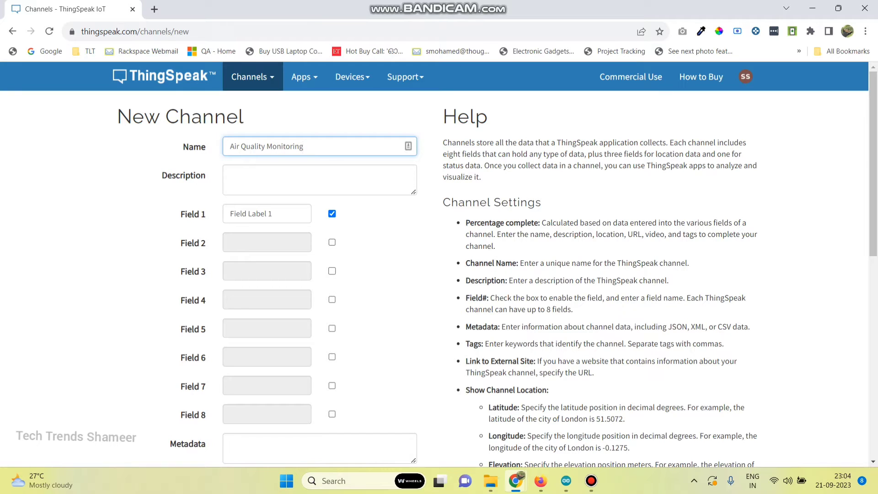
# Step: Enable Field 2 and Field 3 for the channel and label Field 1 as Temperature
pyautogui.click(332, 242)
pyautogui.click(332, 271)
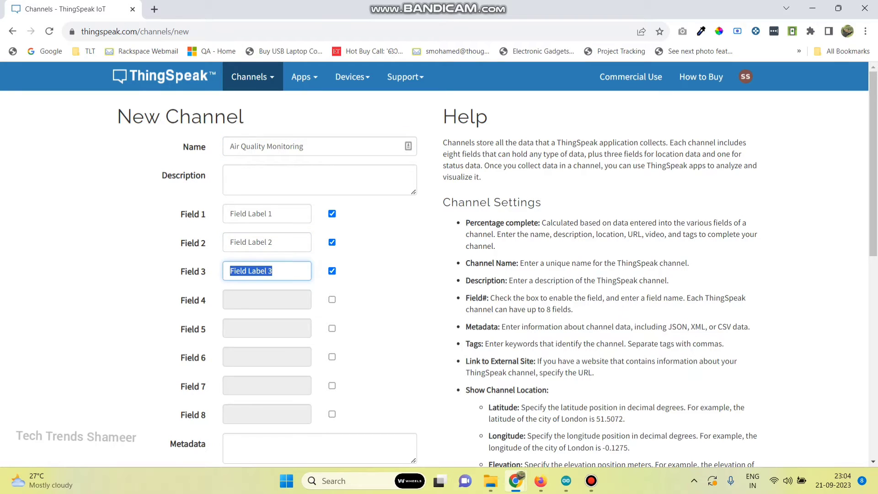
pyautogui.moveTo(275, 213); pyautogui.dragTo(228, 214)
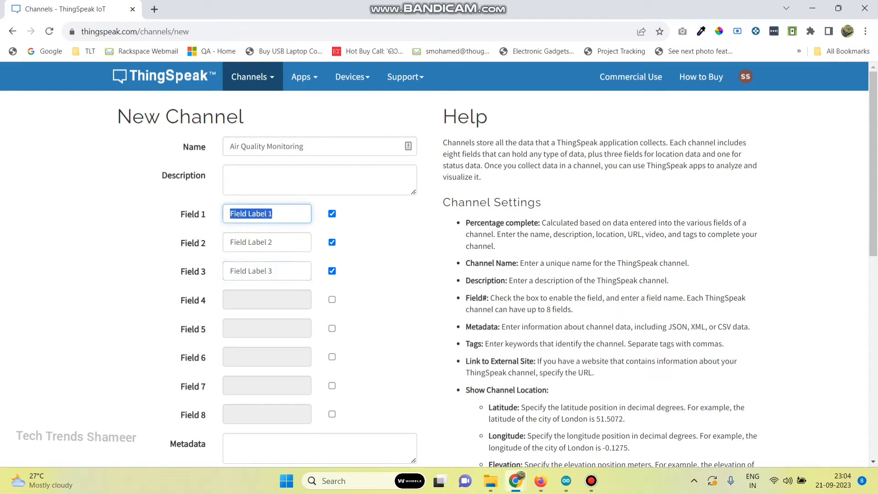
pyautogui.write('Te')
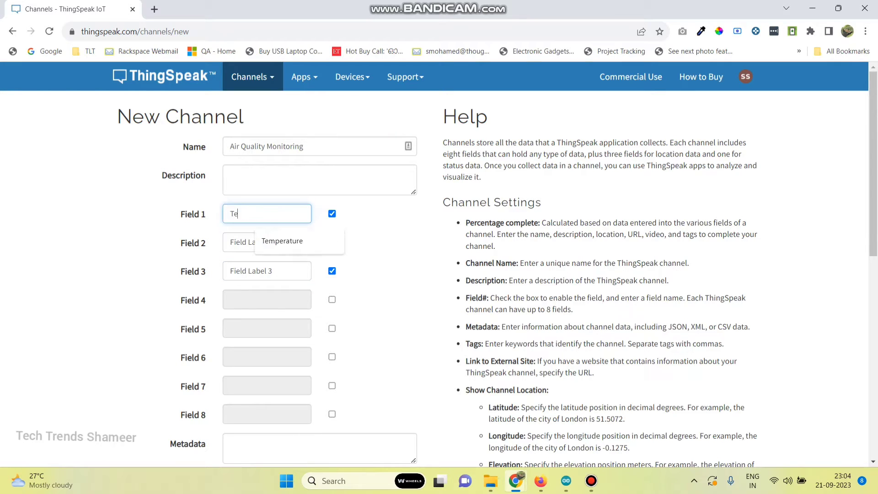
pyautogui.write('mperature')
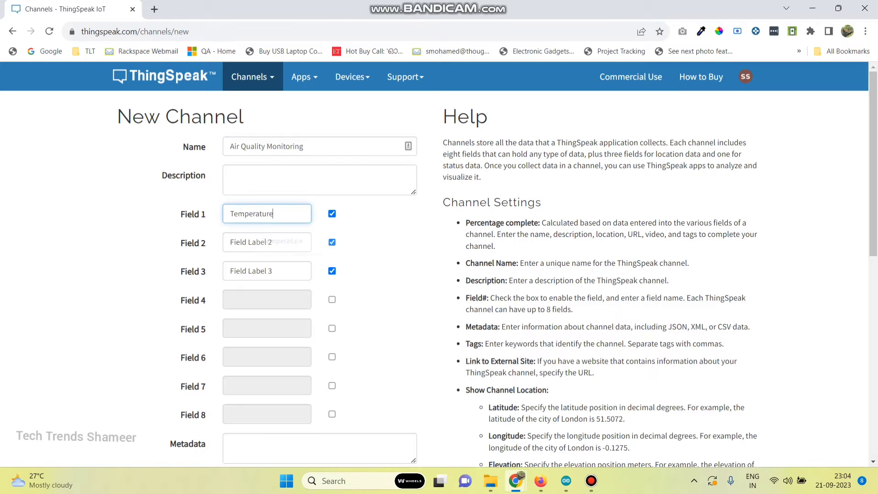
# Step: Label Field 2 as Humidity and Field 3 as Gas
pyautogui.press('Tab')
pyautogui.press('Tab')
pyautogui.write('Hu')
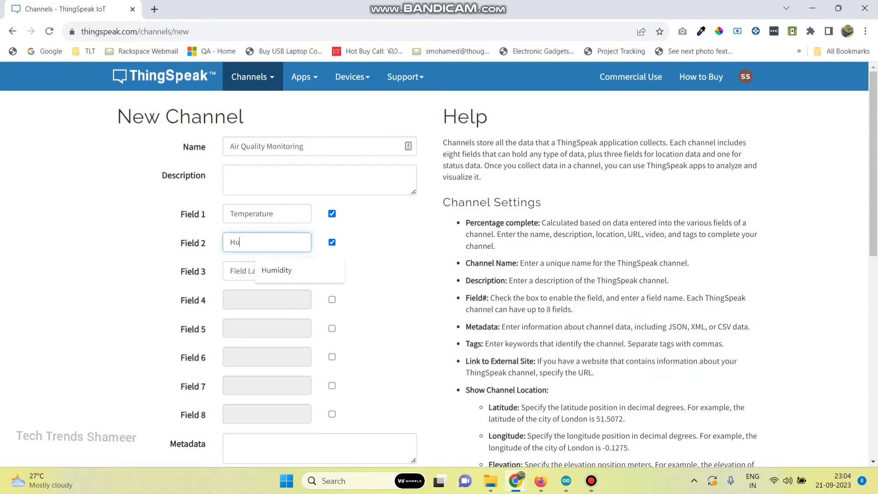
pyautogui.write('midity')
pyautogui.press('Tab')
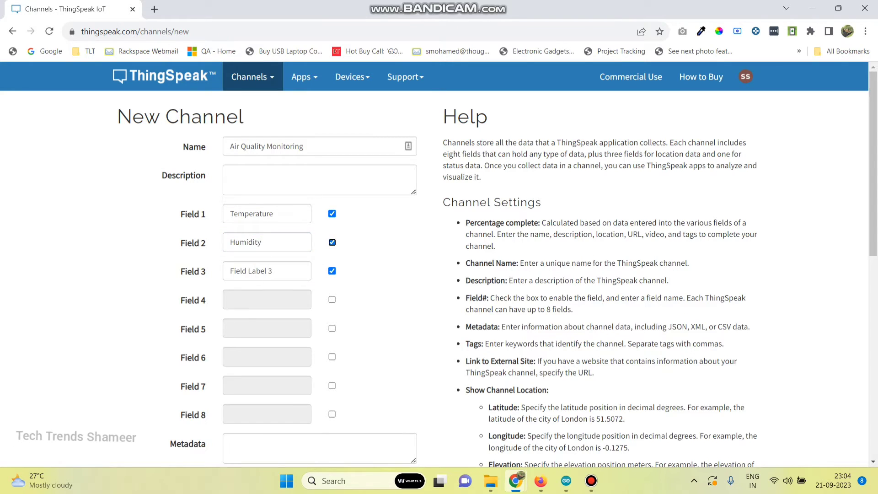
pyautogui.press('Tab')
pyautogui.write('Gas')
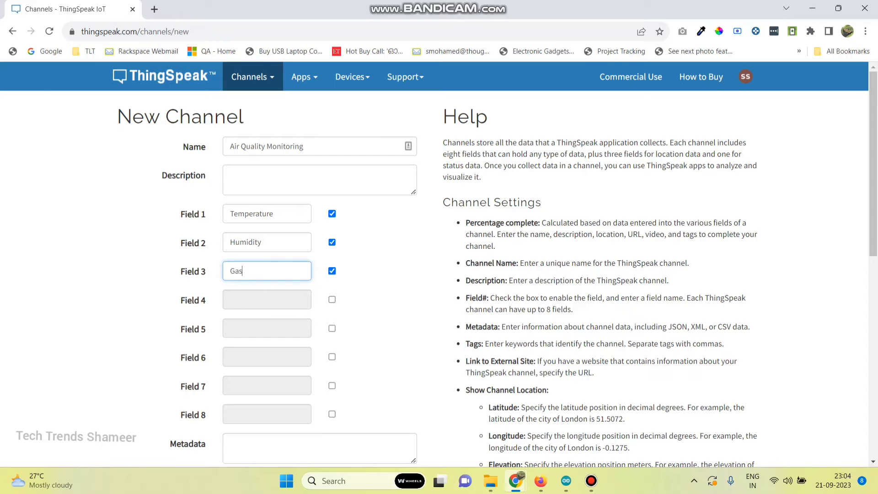
# Step: Save the new Air Quality Monitoring channel, leaving the remaining optional settings at their defaults
pyautogui.scroll(-8, 439, 274)
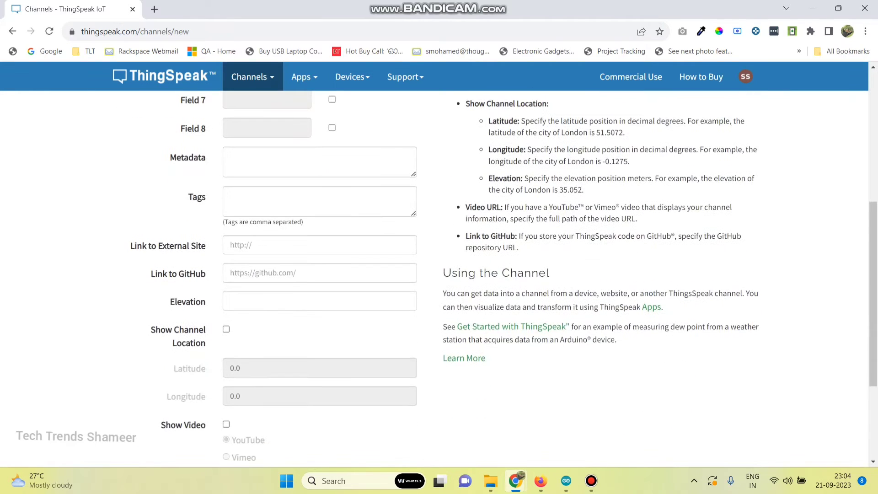
pyautogui.scroll(-2, 439, 274)
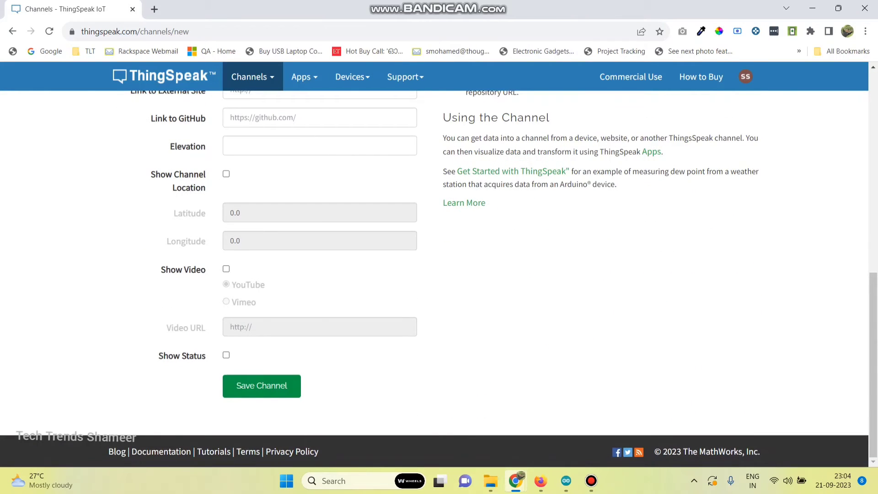
pyautogui.click(261, 385)
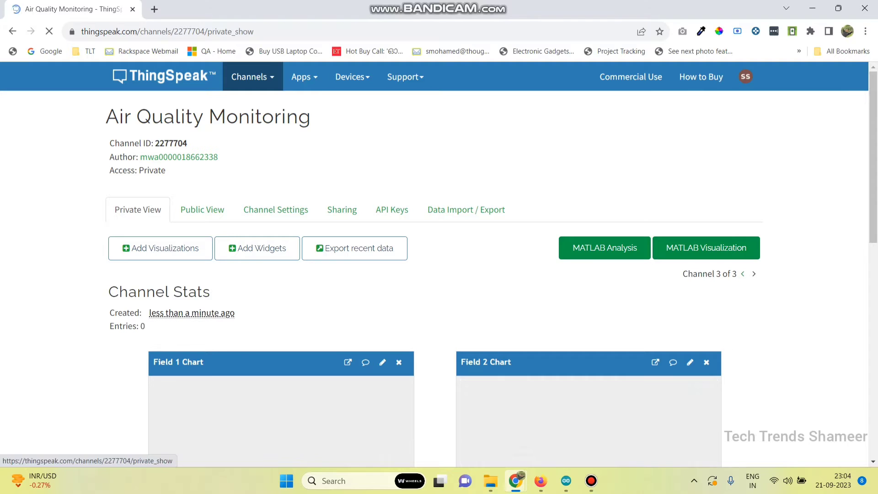
pyautogui.scroll(-5, 202, 209)
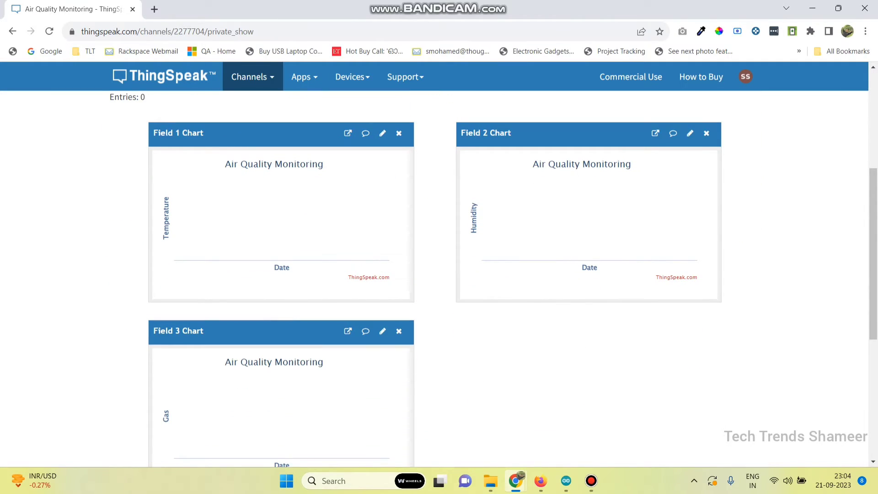
pyautogui.scroll(-1, 439, 275)
pyautogui.scroll(5, 439, 274)
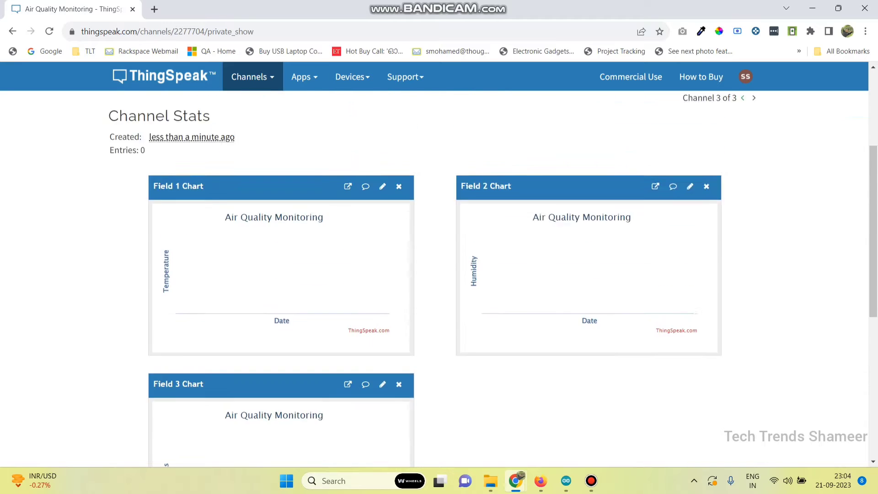
pyautogui.scroll(1, 438, 274)
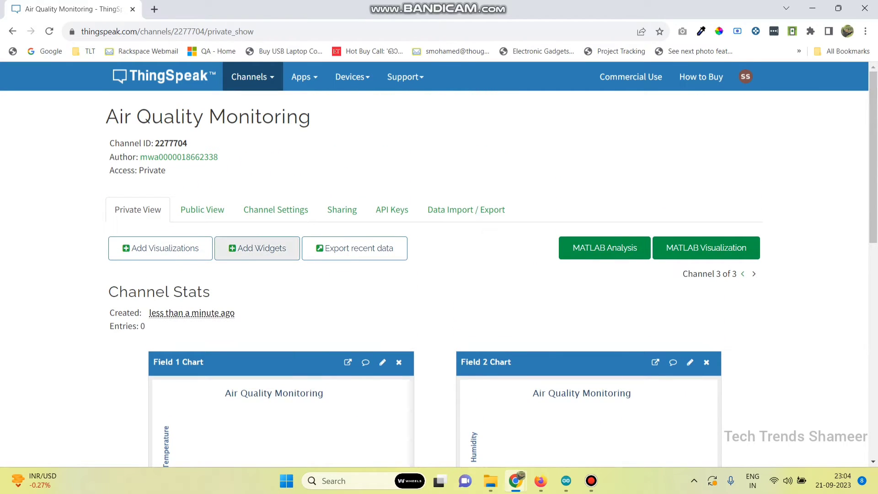
pyautogui.click(256, 247)
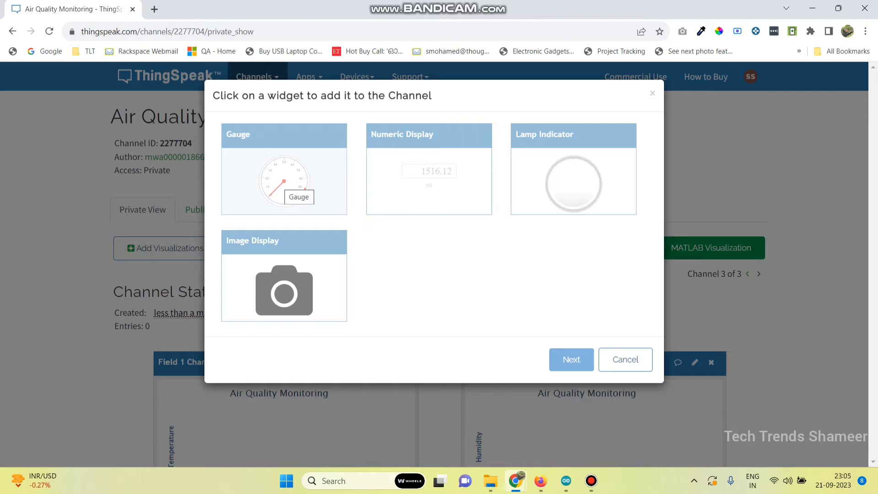
pyautogui.click(284, 188)
pyautogui.click(571, 359)
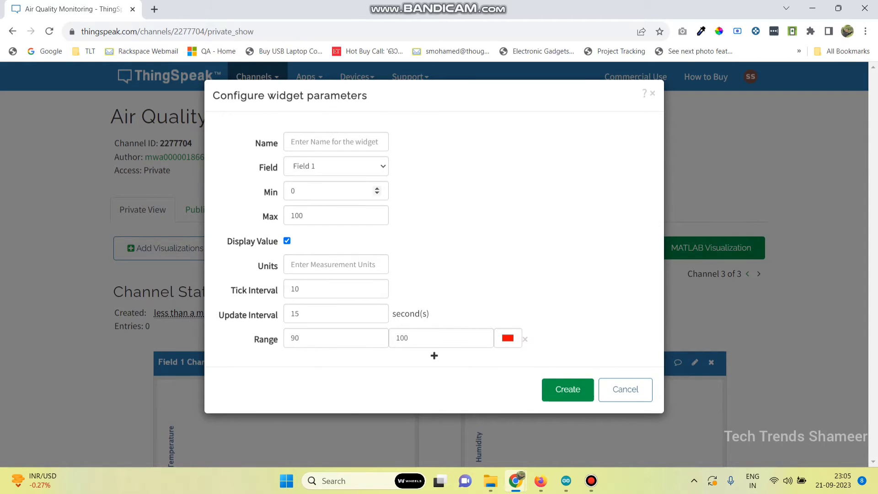
pyautogui.click(335, 166)
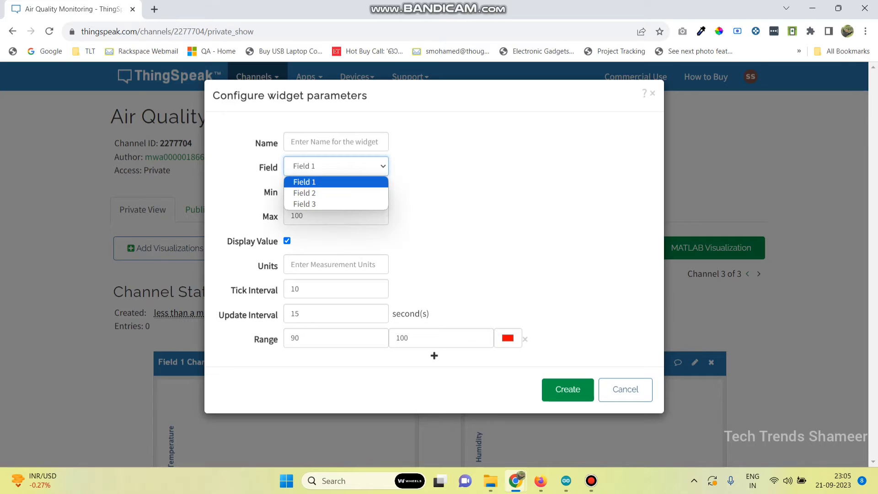
pyautogui.click(336, 182)
pyautogui.click(624, 389)
# Step: Open the Field 1 chart's options and set its title to Temperature
pyautogui.scroll(-1, 434, 278)
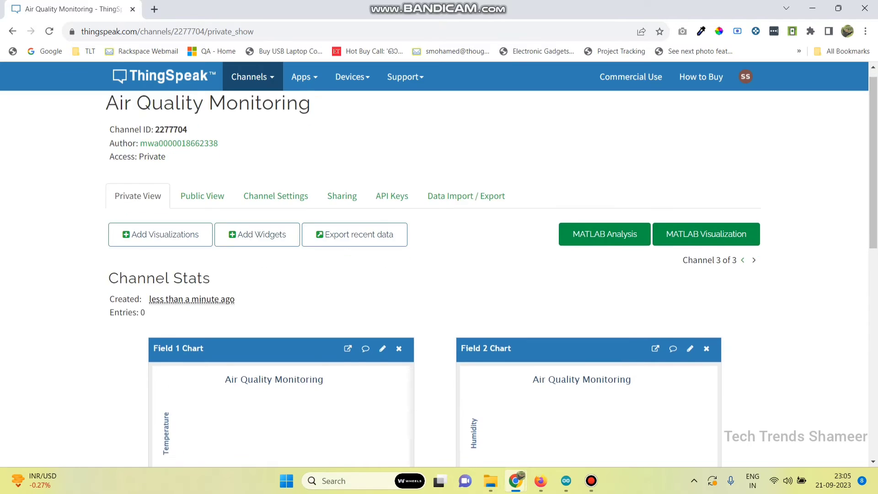
pyautogui.scroll(-3, 439, 275)
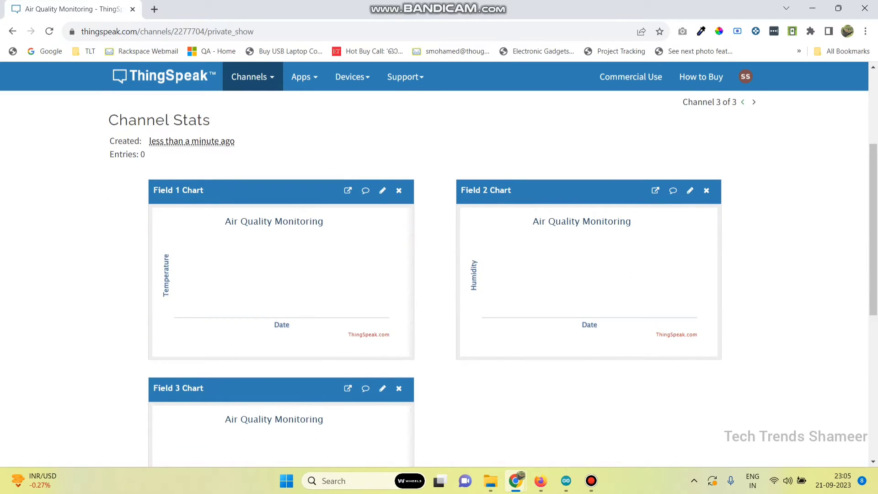
pyautogui.scroll(1, 439, 275)
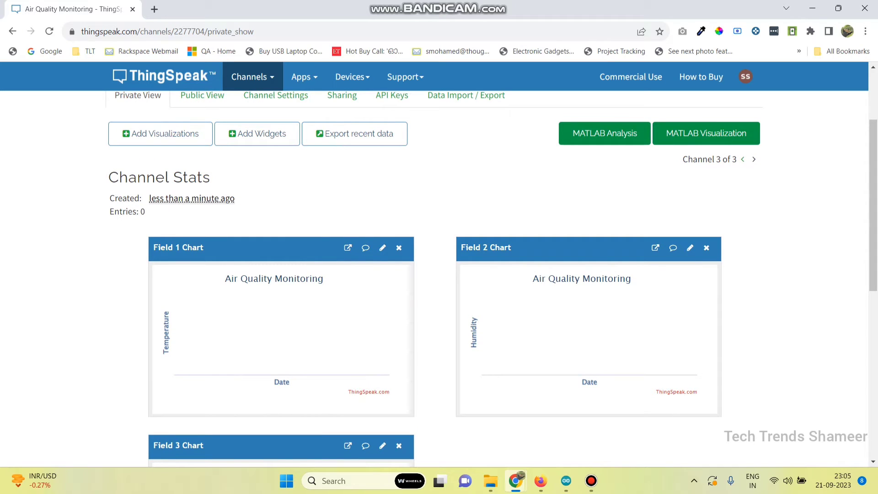
pyautogui.click(382, 247)
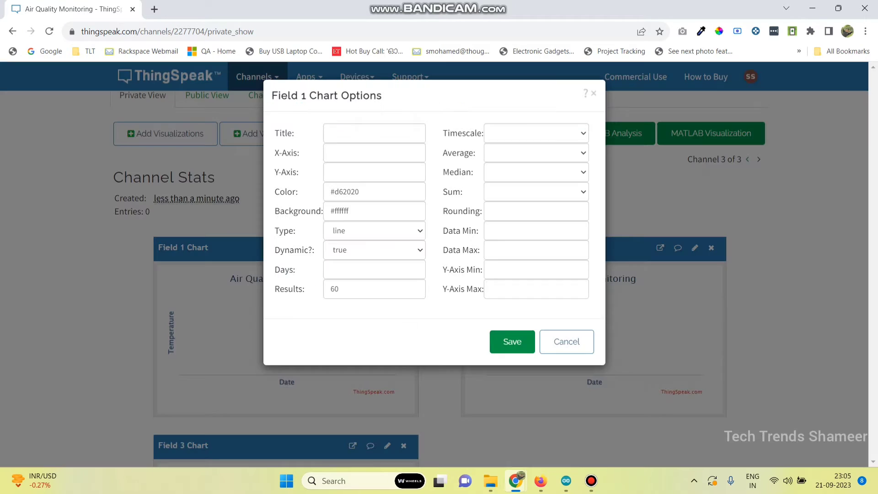
pyautogui.click(373, 133)
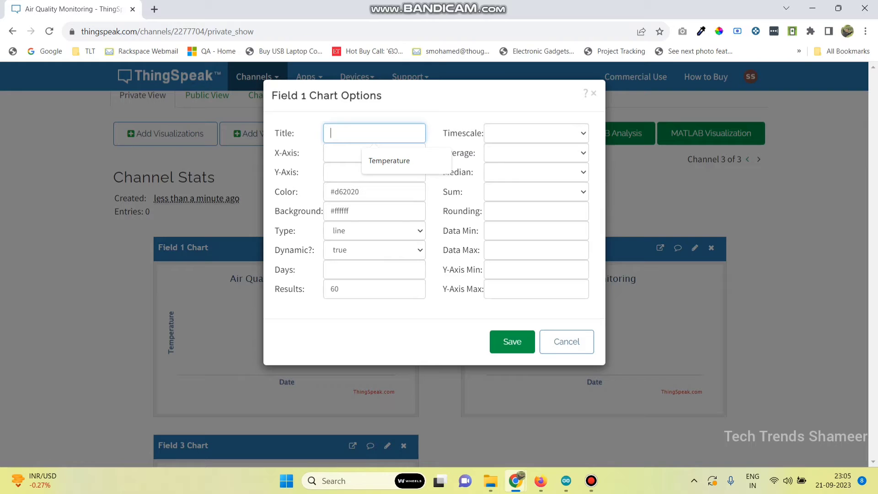
pyautogui.write('Temperature')
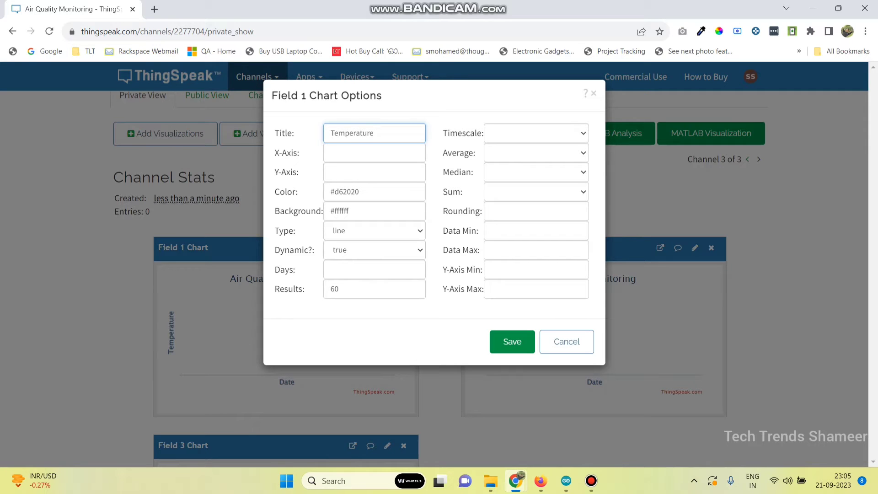
# Step: Set the Field 1 chart's data maximum to 100 and data minimum to 0, and save its options
pyautogui.click(536, 249)
pyautogui.write('100')
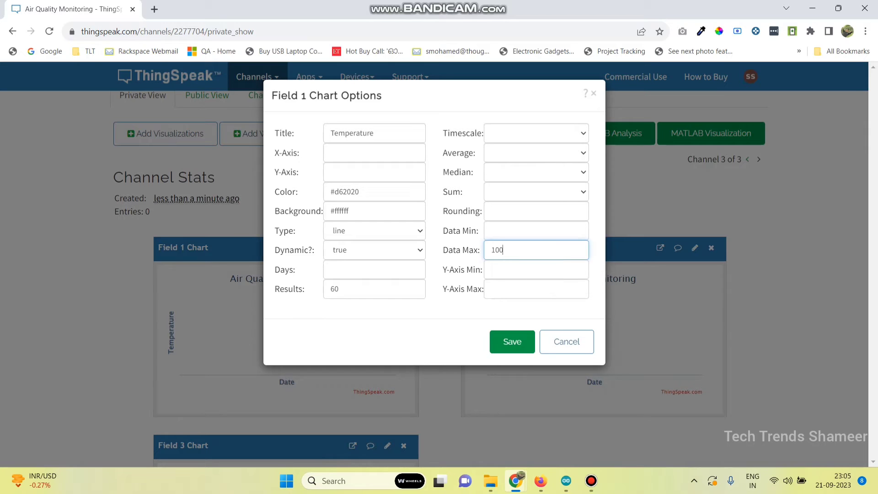
pyautogui.click(536, 230)
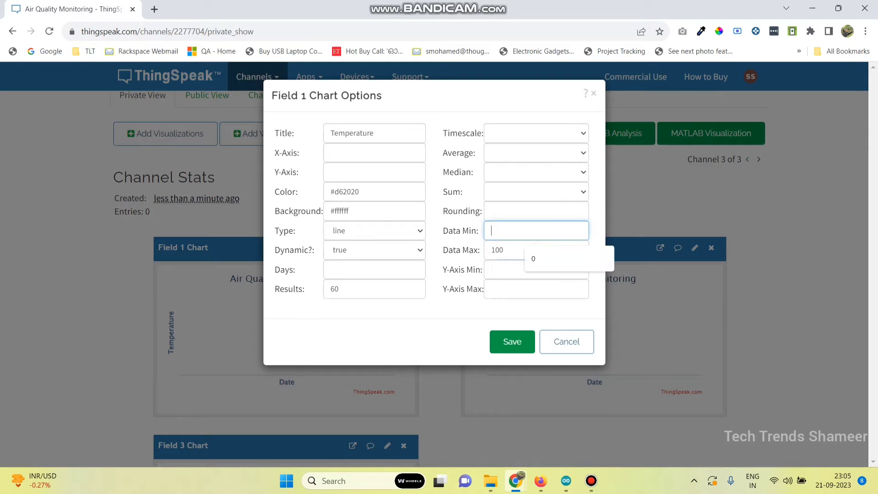
pyautogui.write('0')
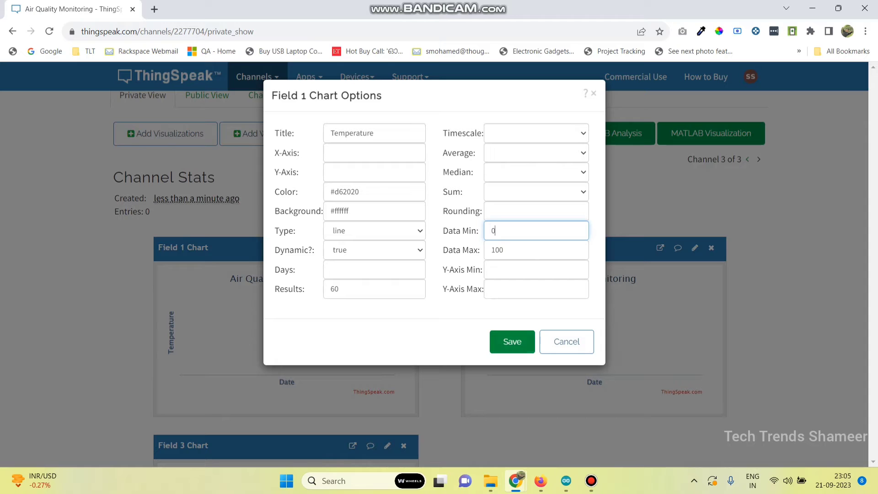
pyautogui.click(525, 342)
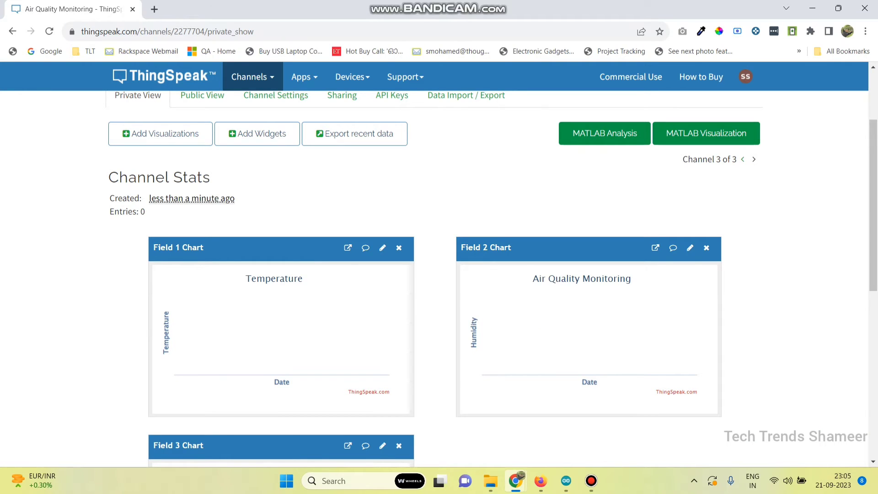
# Step: Title the Field 2 chart Humidity, limit its data to a minimum of 0 and maximum of 100, and save its options
pyautogui.click(689, 247)
pyautogui.click(374, 133)
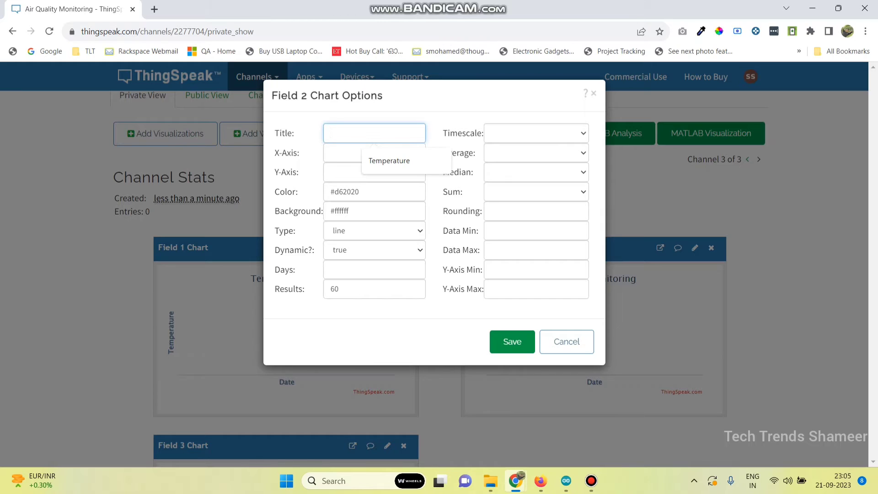
pyautogui.write('Humidity')
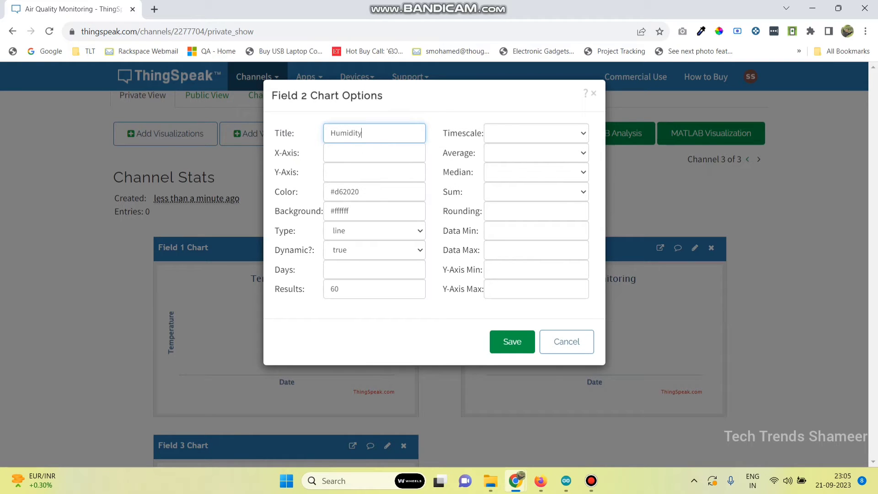
pyautogui.click(535, 230)
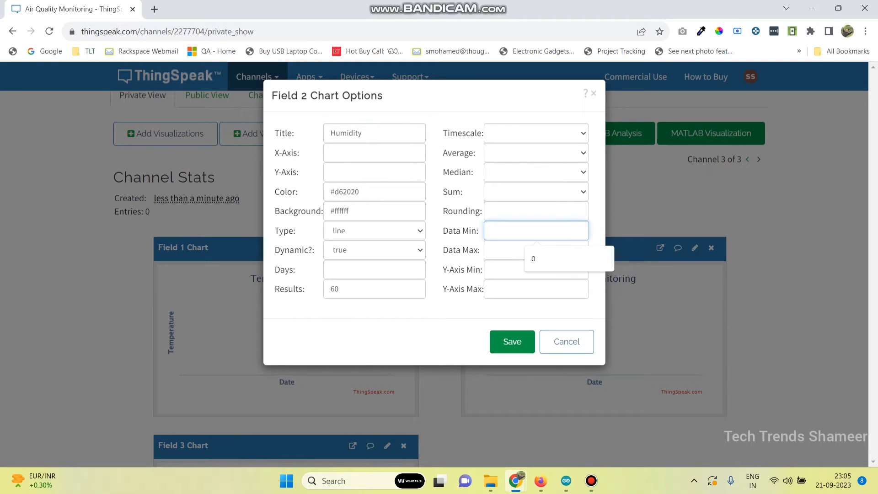
pyautogui.click(535, 249)
pyautogui.write('100')
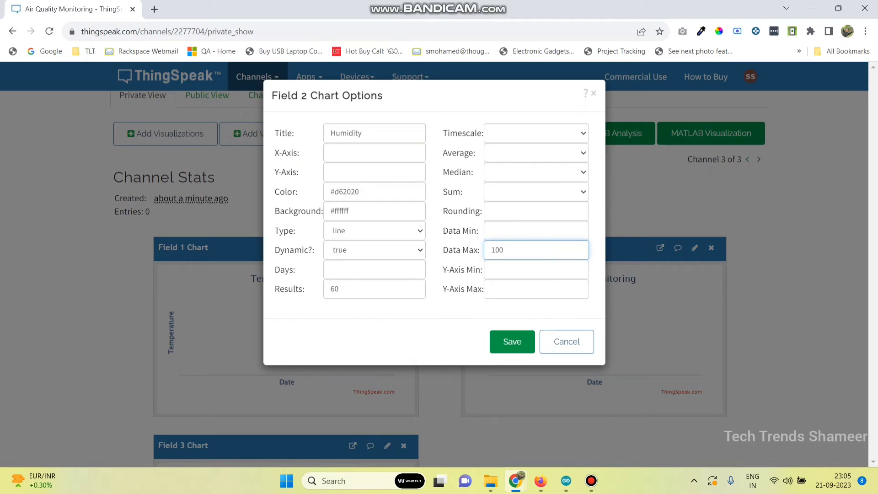
pyautogui.click(536, 231)
pyautogui.write('0')
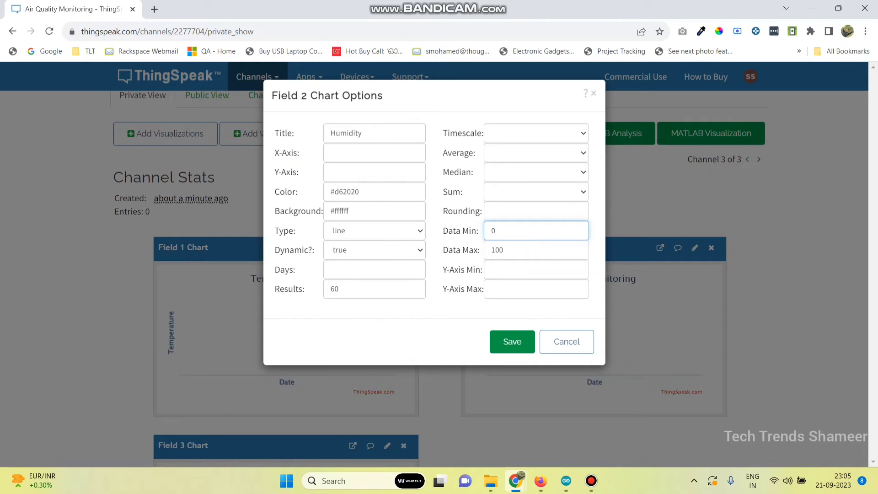
pyautogui.click(512, 341)
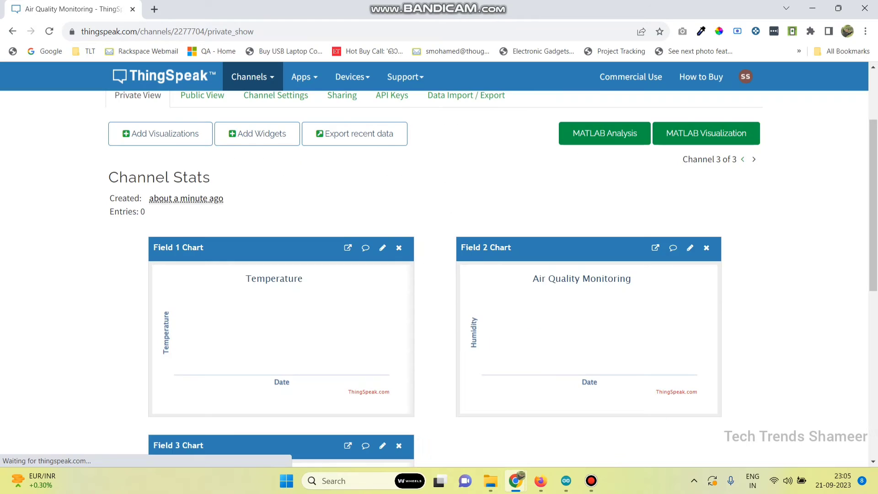
# Step: Title the Field 3 chart Gas, limit its data to a minimum of 0 and maximum of 100, and save its options
pyautogui.scroll(-6, 439, 274)
pyautogui.scroll(4, 439, 274)
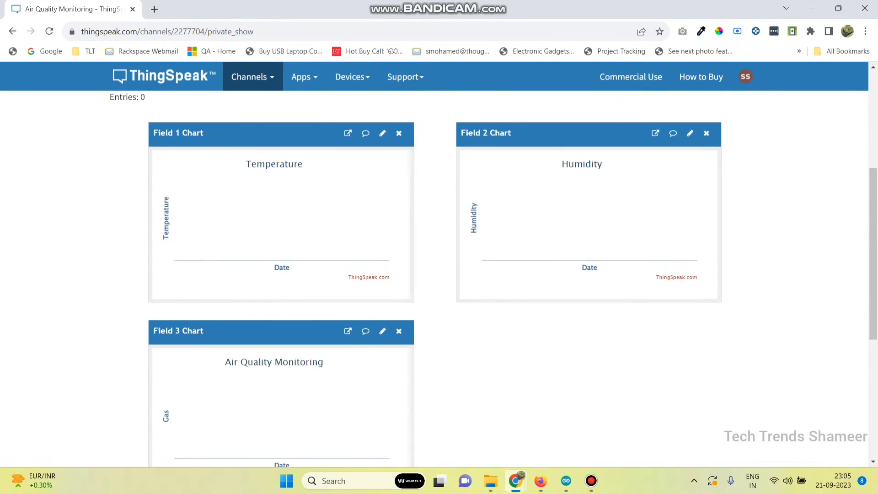
pyautogui.click(383, 330)
pyautogui.click(374, 133)
pyautogui.write('Gs')
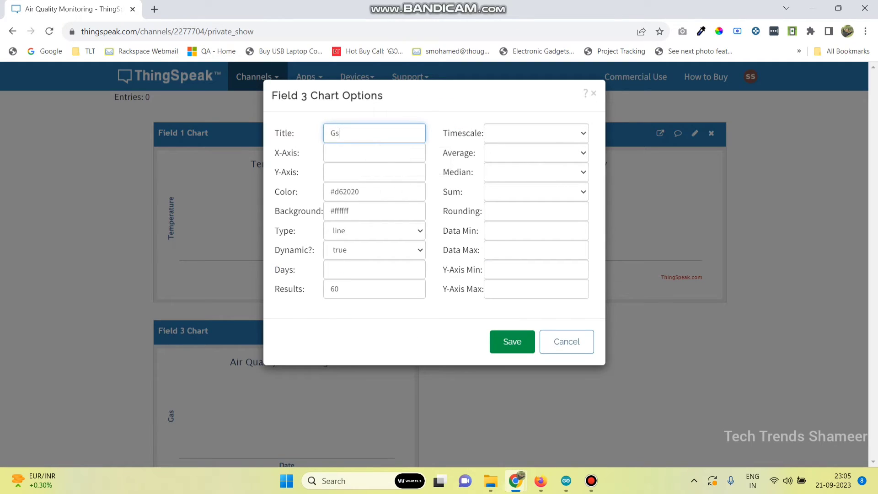
pyautogui.hotkey('ctrl', 'a')
pyautogui.write('Gas')
pyautogui.click(536, 250)
pyautogui.write('100')
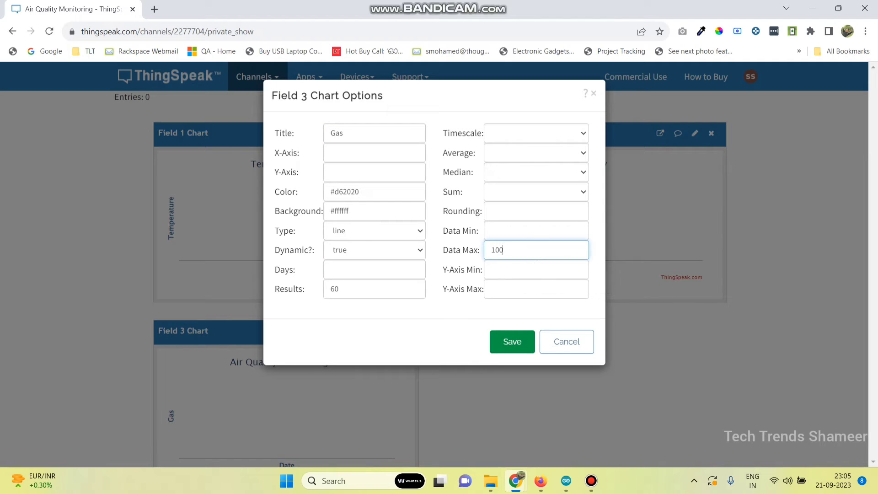
pyautogui.click(536, 230)
pyautogui.write('0')
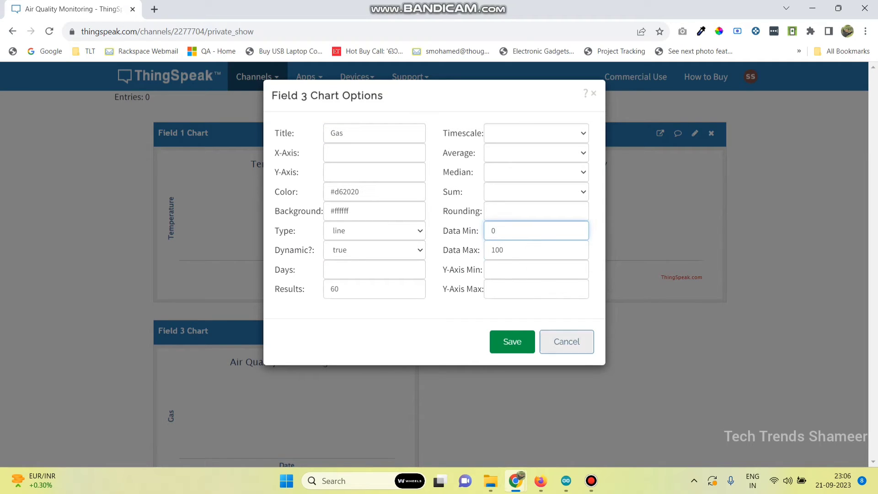
pyautogui.click(511, 341)
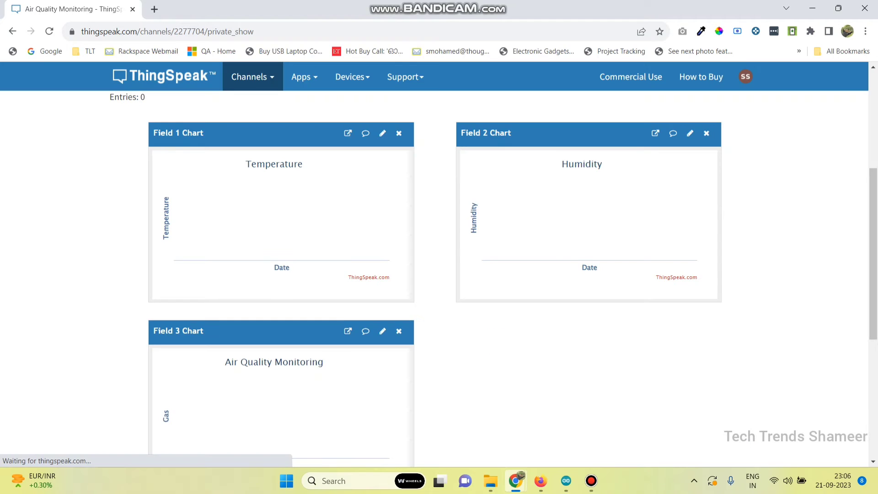
# Step: Review the Temperature, Humidity and Gas charts on the channel's private view
pyautogui.scroll(4, 434, 274)
pyautogui.scroll(1, 439, 275)
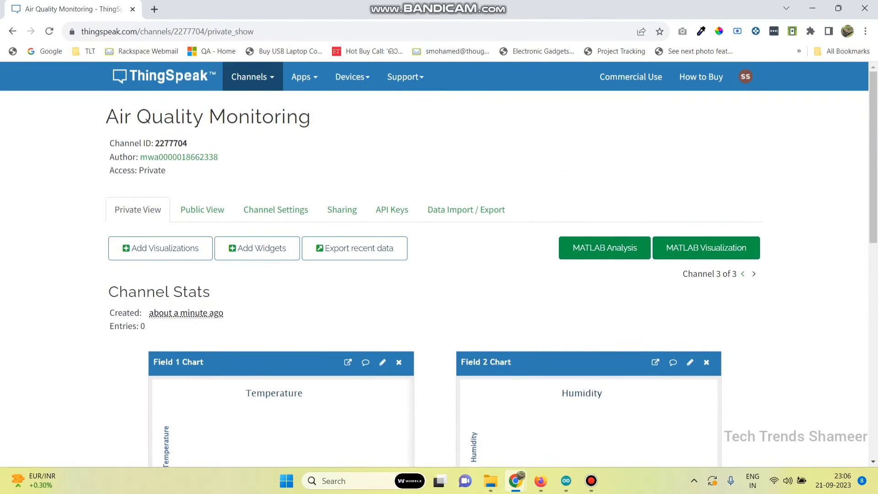
pyautogui.scroll(-10, 439, 274)
pyautogui.scroll(4, 438, 274)
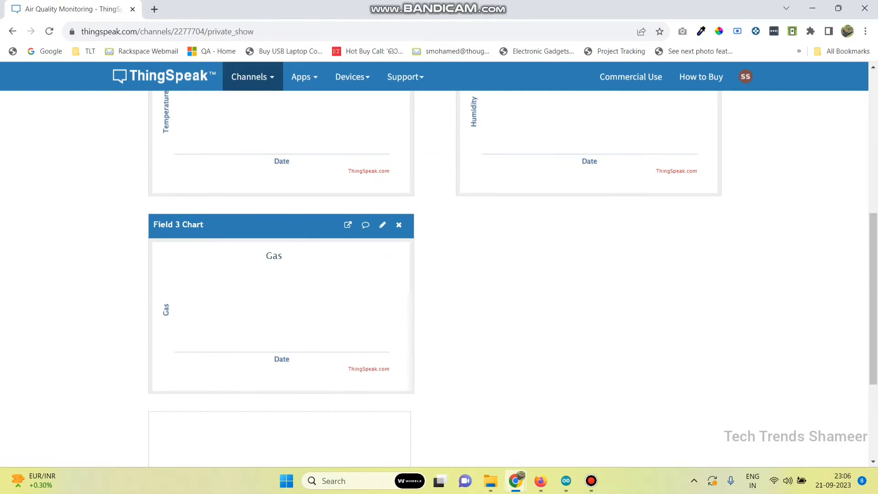
pyautogui.scroll(5, 438, 274)
pyautogui.scroll(-8, 439, 275)
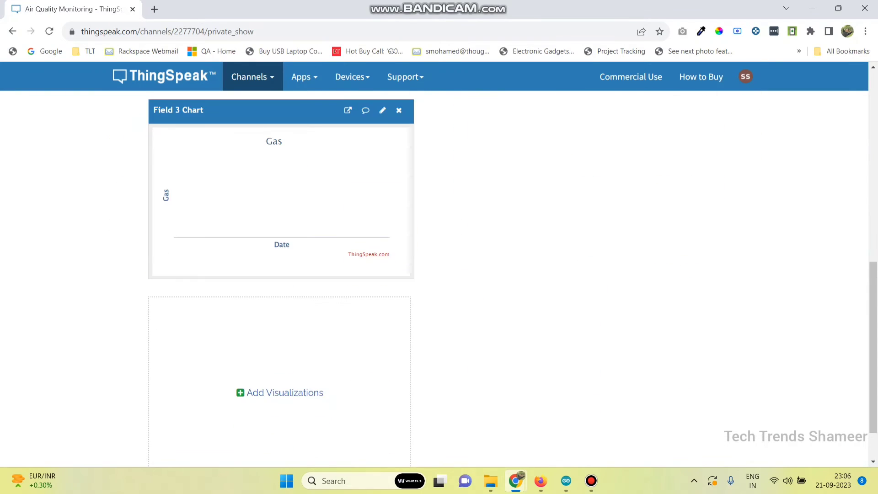
pyautogui.scroll(9, 439, 275)
pyautogui.scroll(1, 439, 275)
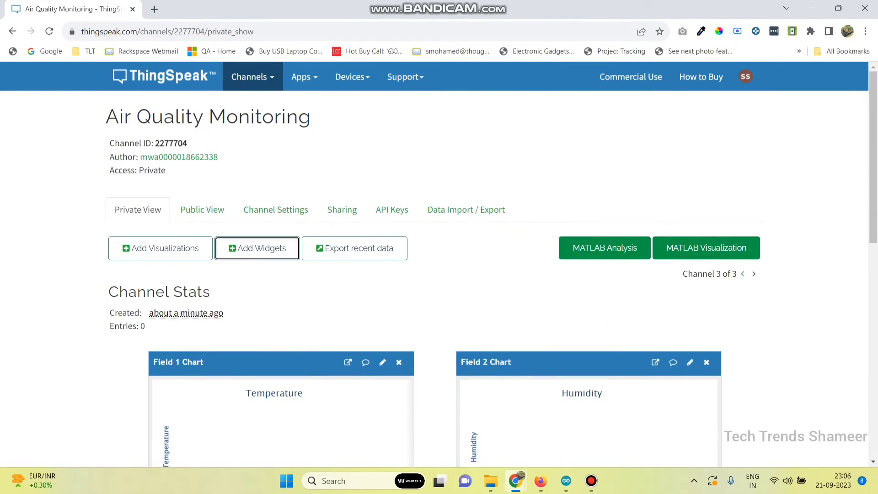
# Step: Add a gauge widget to the channel and name it Temperature
pyautogui.click(257, 248)
pyautogui.click(284, 181)
pyautogui.click(570, 359)
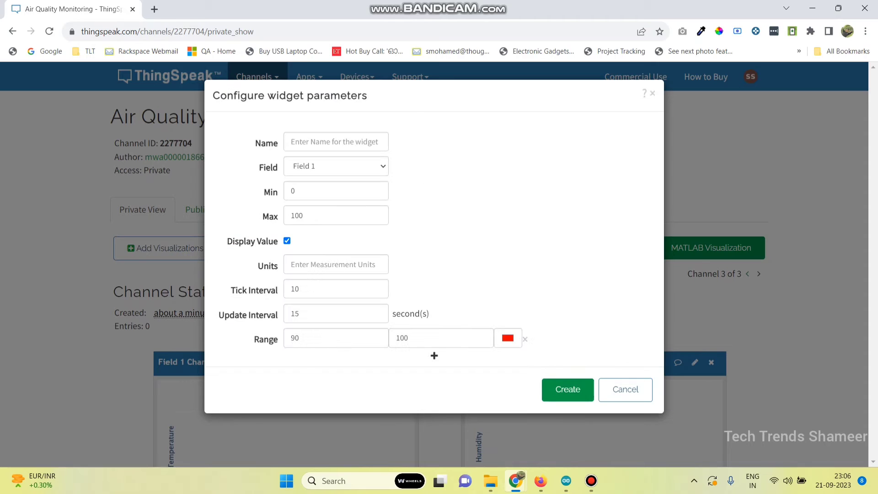
pyautogui.click(335, 141)
pyautogui.click(335, 141)
pyautogui.write('Tem')
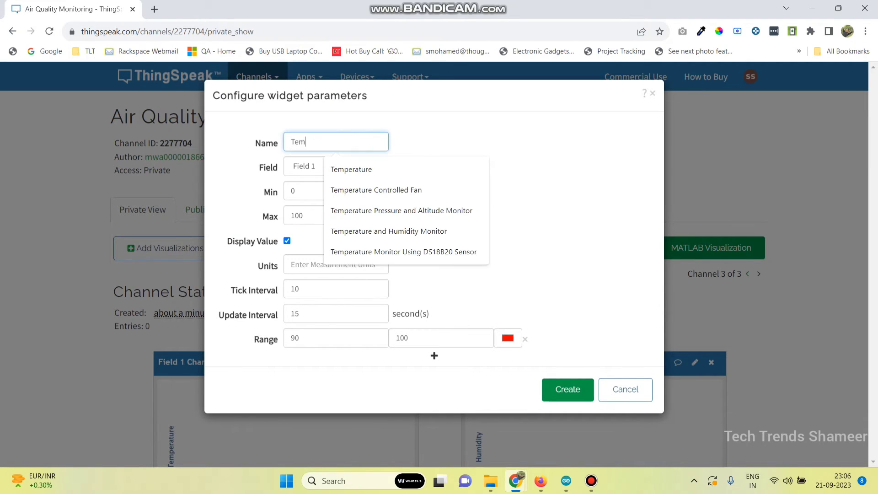
pyautogui.write('perature')
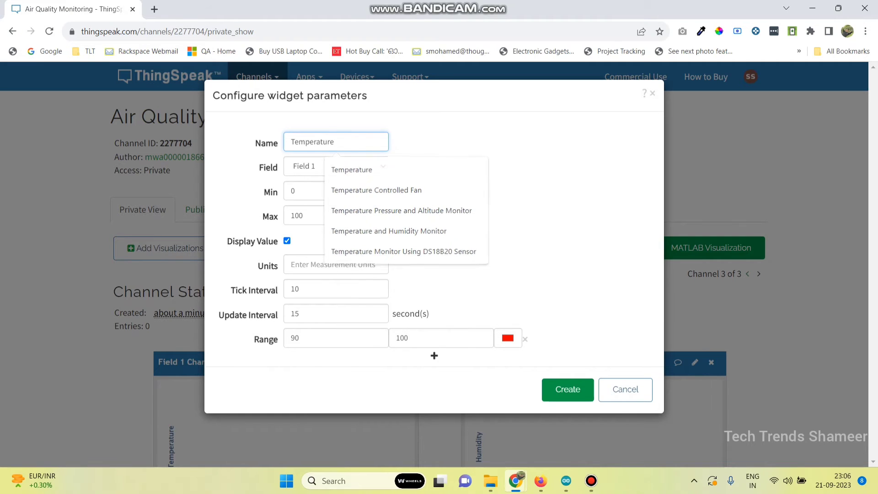
# Step: Assign the Temperature gauge to Field 1, set its units to Celsius, and create it
pyautogui.click(335, 166)
pyautogui.click(335, 182)
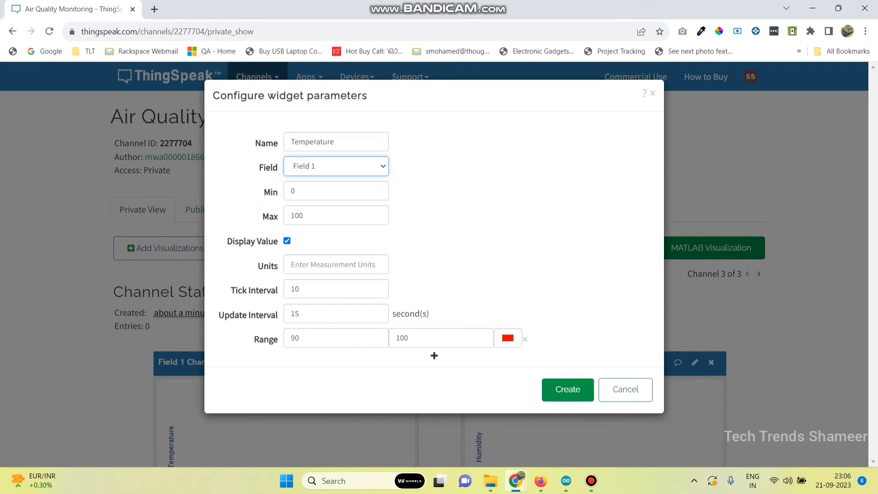
pyautogui.click(335, 264)
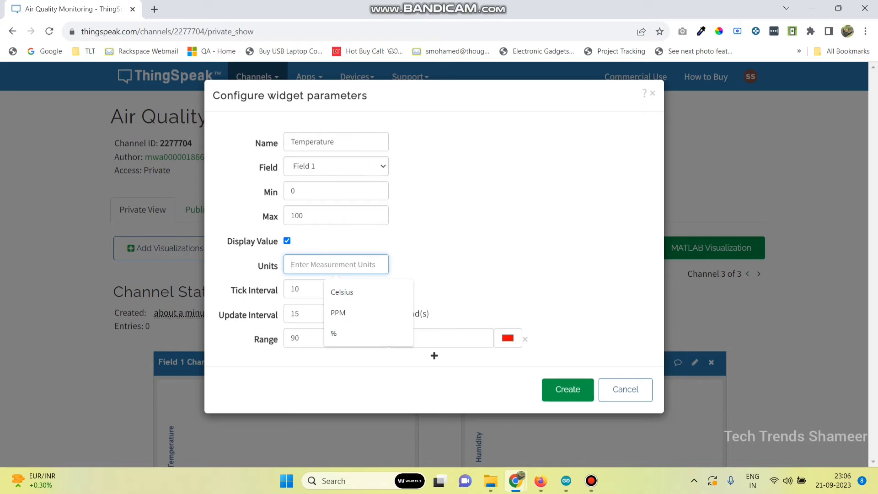
pyautogui.write('Celsius')
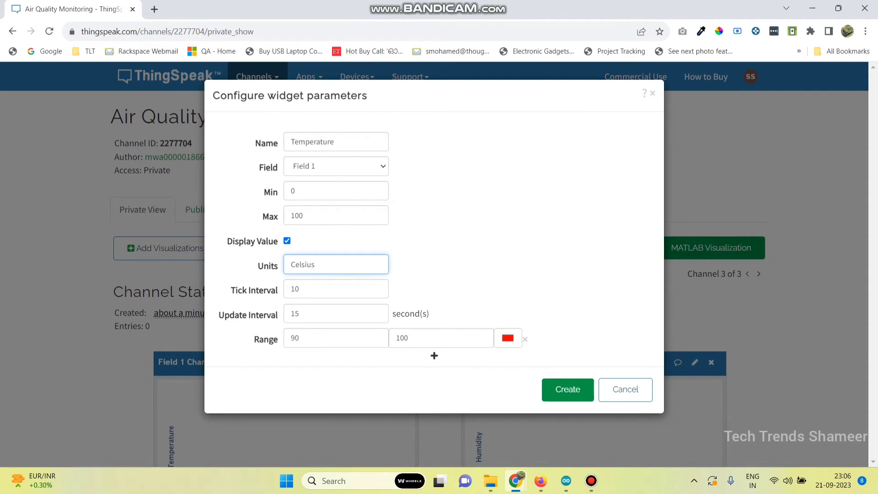
pyautogui.click(567, 389)
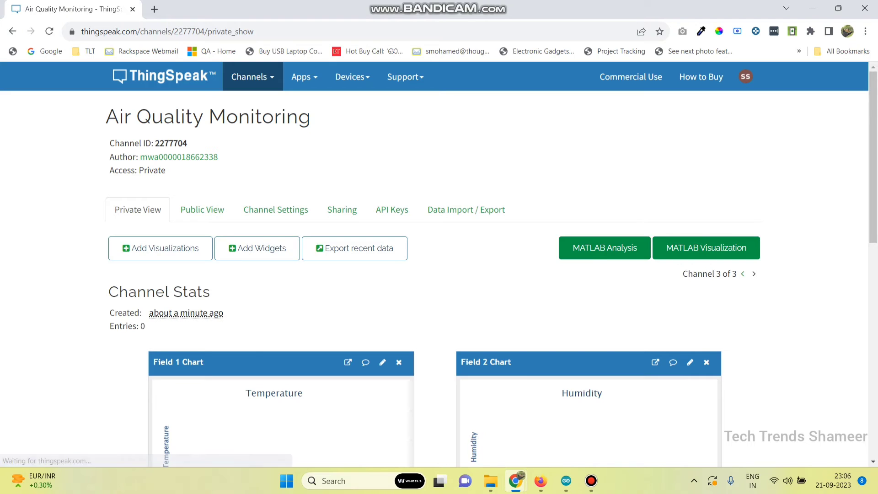
# Step: Add another gauge widget to the channel and name it Humidity
pyautogui.click(257, 248)
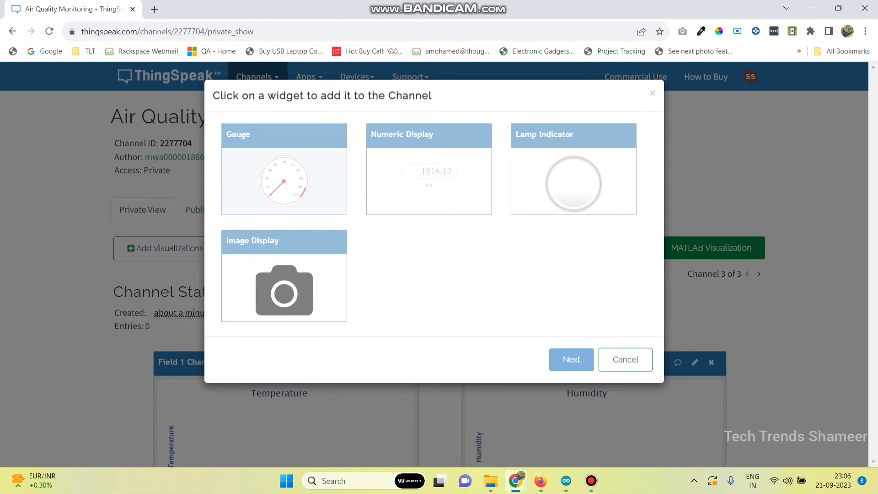
pyautogui.click(283, 181)
pyautogui.click(571, 359)
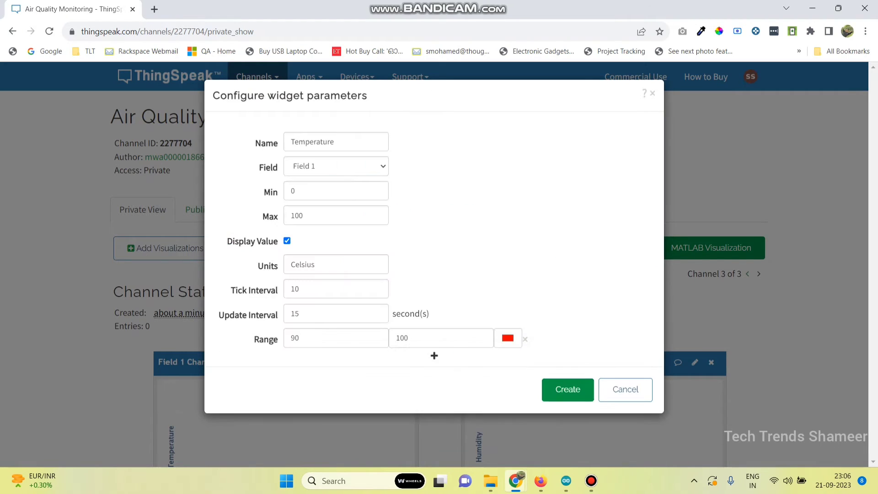
pyautogui.click(336, 142)
pyautogui.write('Humidity')
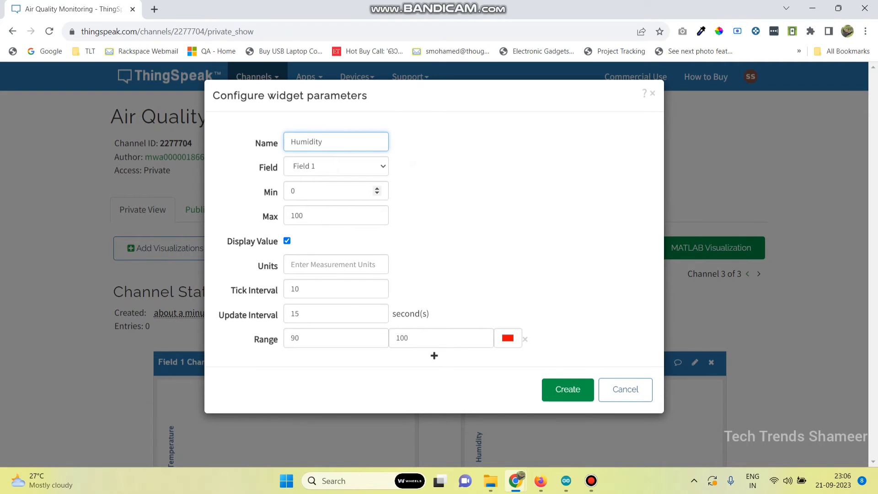
# Step: Assign the Humidity gauge to Field 2, set its units to %, and create it
pyautogui.click(336, 166)
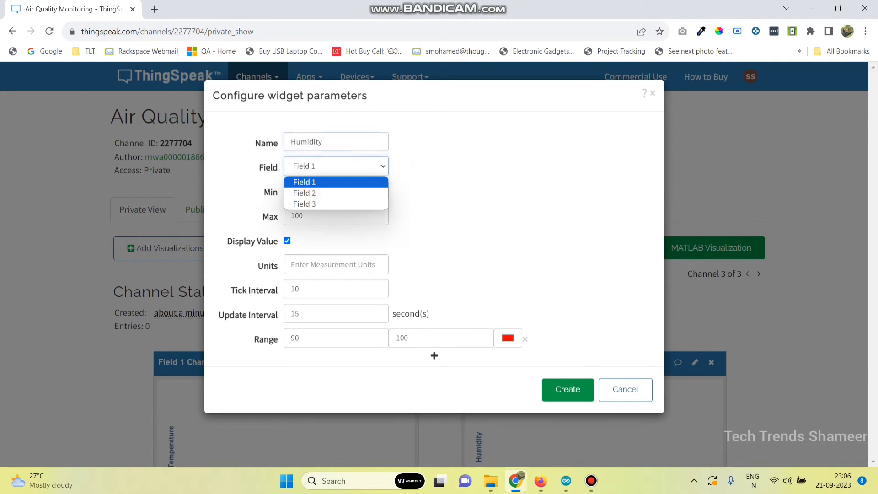
pyautogui.click(335, 192)
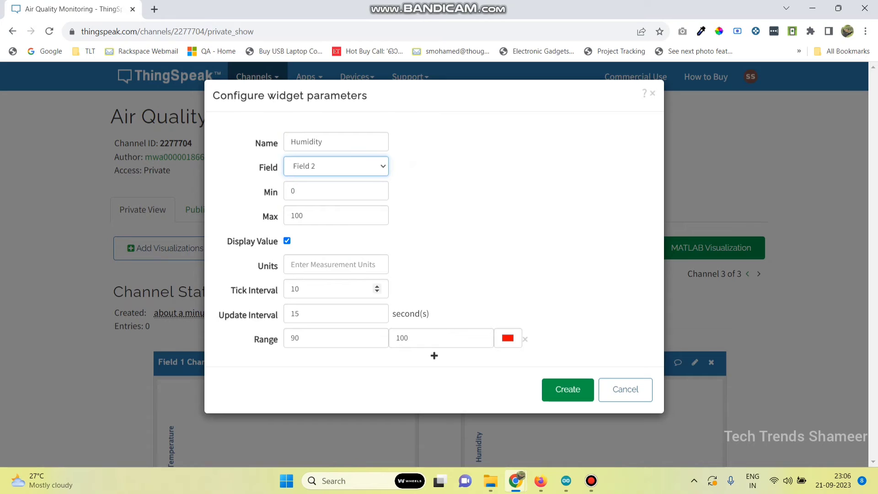
pyautogui.click(336, 265)
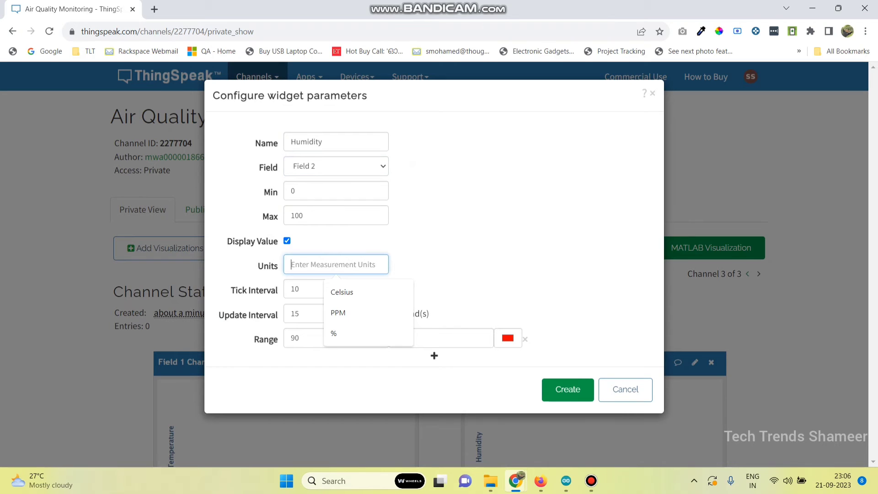
pyautogui.write('%')
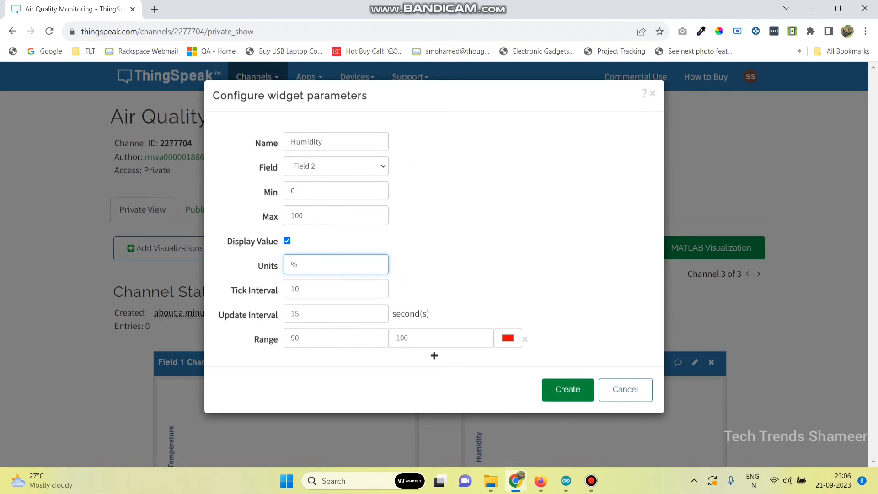
pyautogui.click(566, 389)
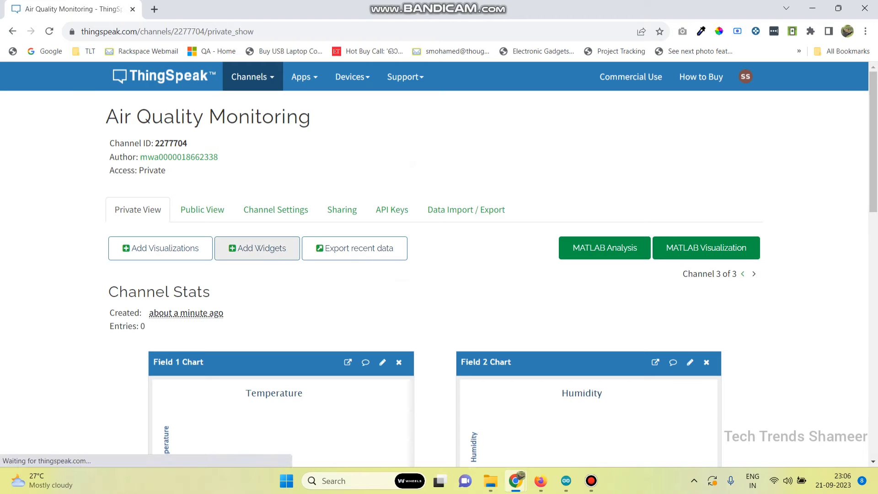
# Step: Add a third gauge widget to the channel and name it Gas
pyautogui.click(257, 247)
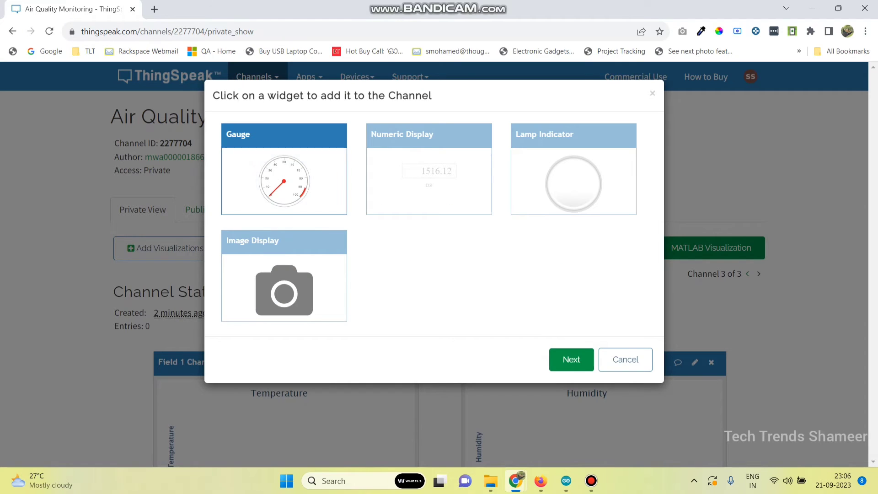
pyautogui.click(571, 359)
pyautogui.write('Gas')
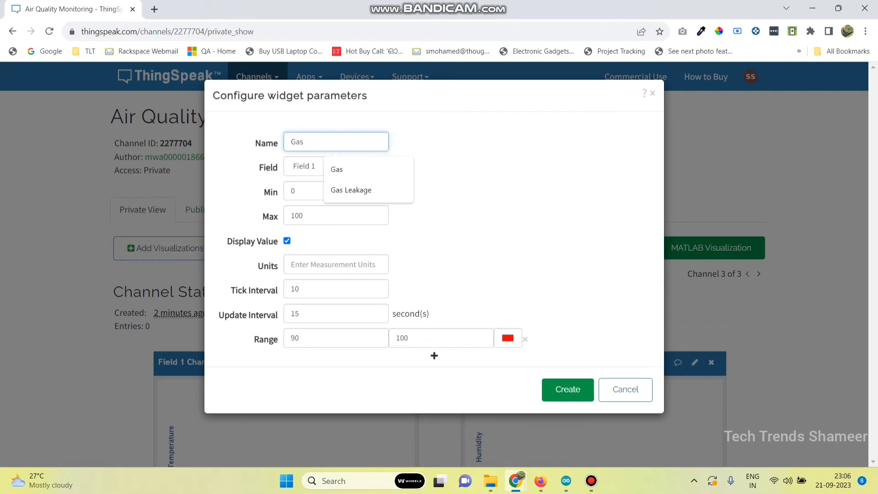
# Step: Assign the Gas gauge to Field 3, set its units to PPM, and create it
pyautogui.click(304, 166)
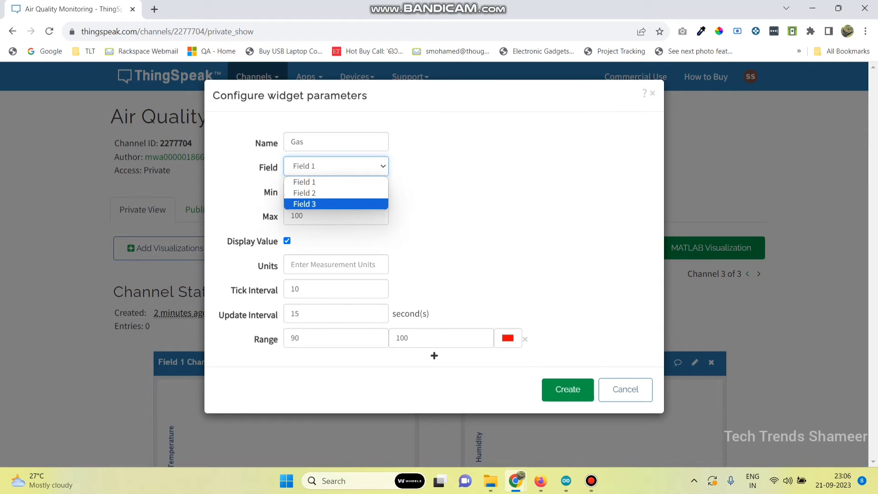
pyautogui.click(304, 204)
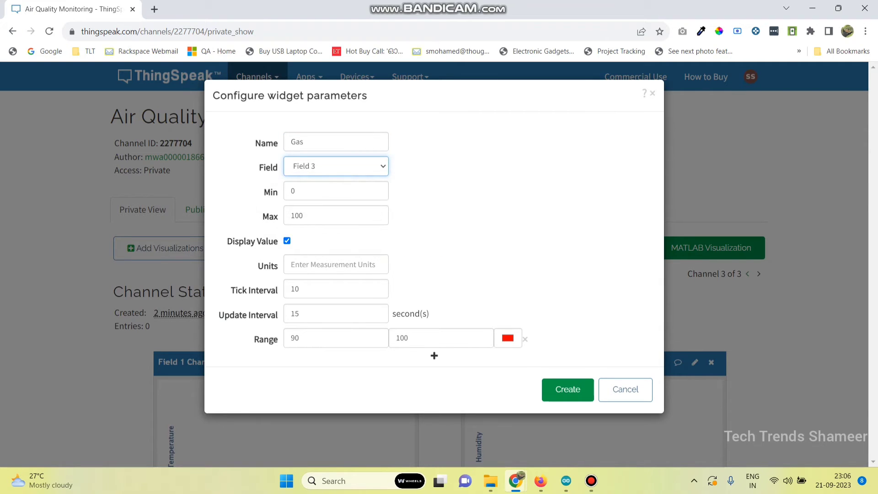
pyautogui.click(335, 264)
pyautogui.write('PP')
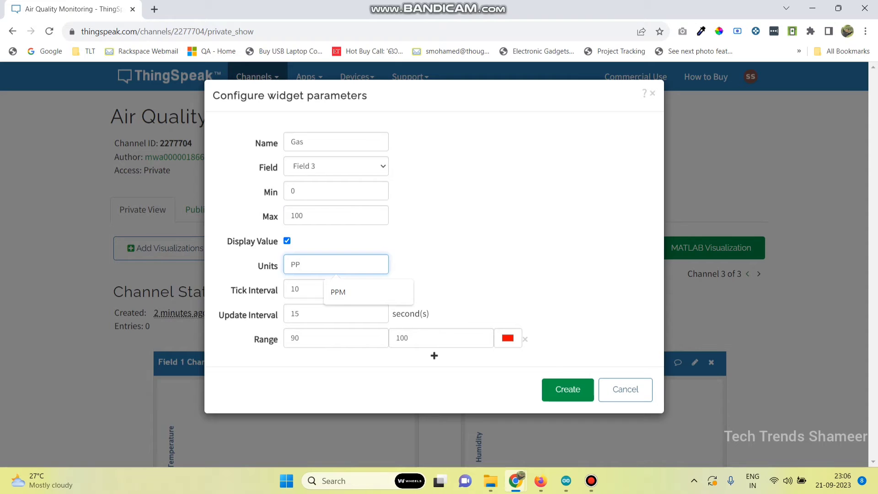
pyautogui.write('M')
pyautogui.click(568, 389)
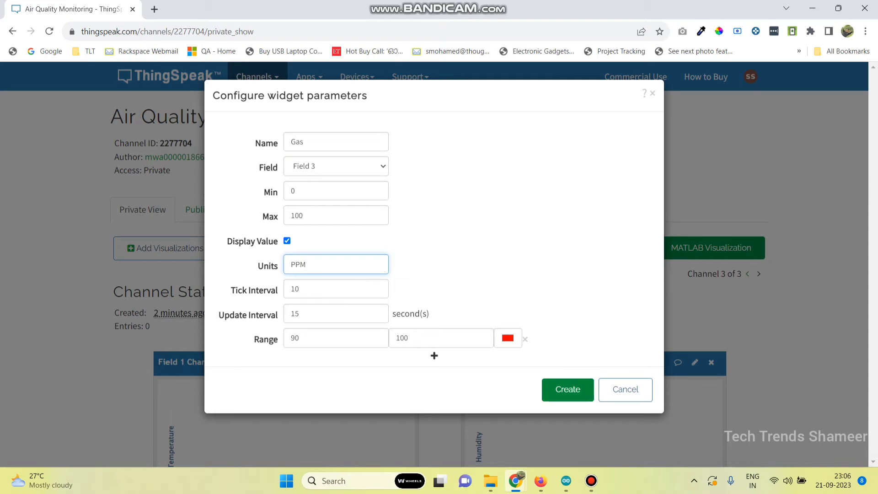
# Step: Move the Temperature gauge next to the Field 1 chart
pyautogui.scroll(-6, 567, 389)
pyautogui.scroll(1, 438, 274)
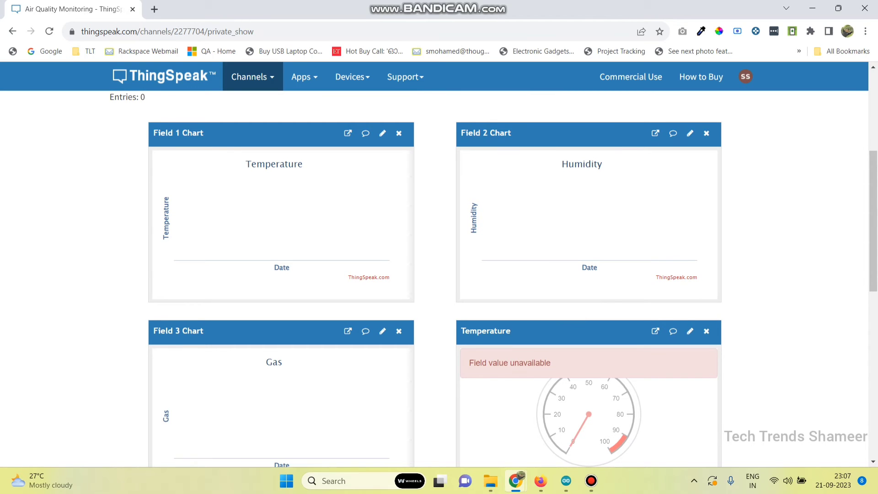
pyautogui.scroll(-2, 434, 278)
pyautogui.scroll(2, 435, 278)
pyautogui.moveTo(526, 330); pyautogui.dragTo(488, 133)
# Step: Move the Humidity gauge next to the Field 2 chart so each gauge sits beside its own chart
pyautogui.scroll(-1, 439, 274)
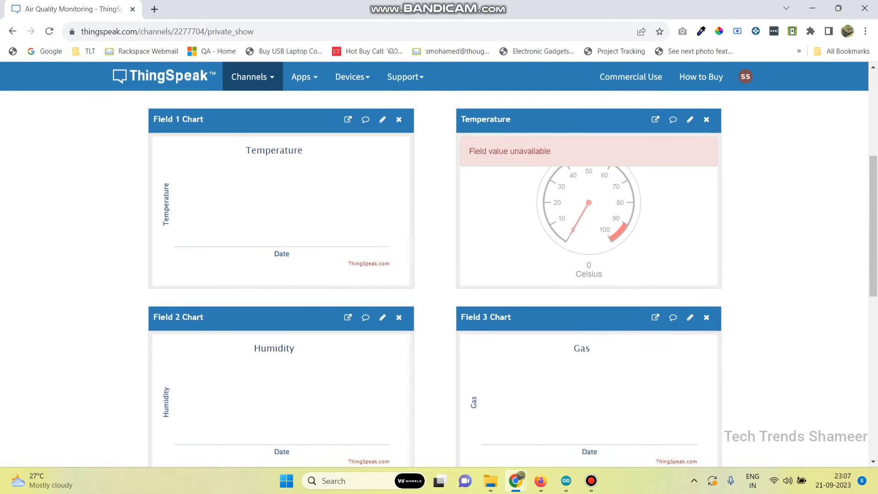
pyautogui.scroll(-3, 439, 274)
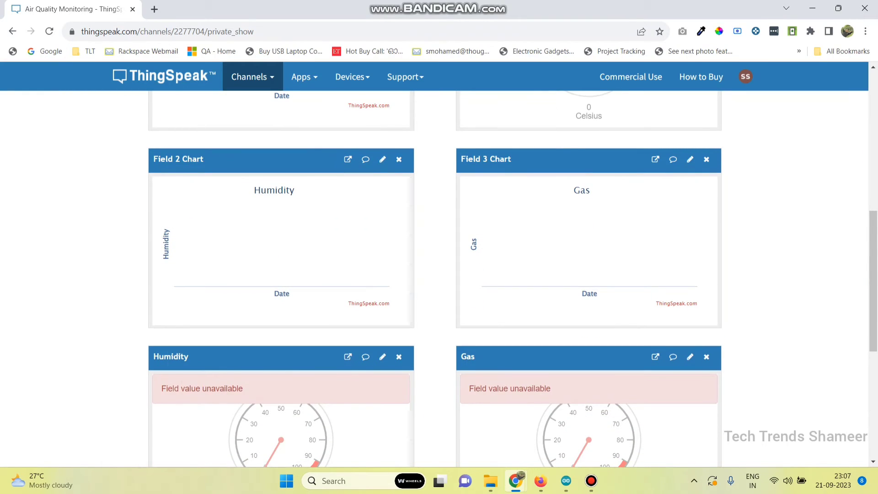
pyautogui.moveTo(256, 357); pyautogui.dragTo(560, 160)
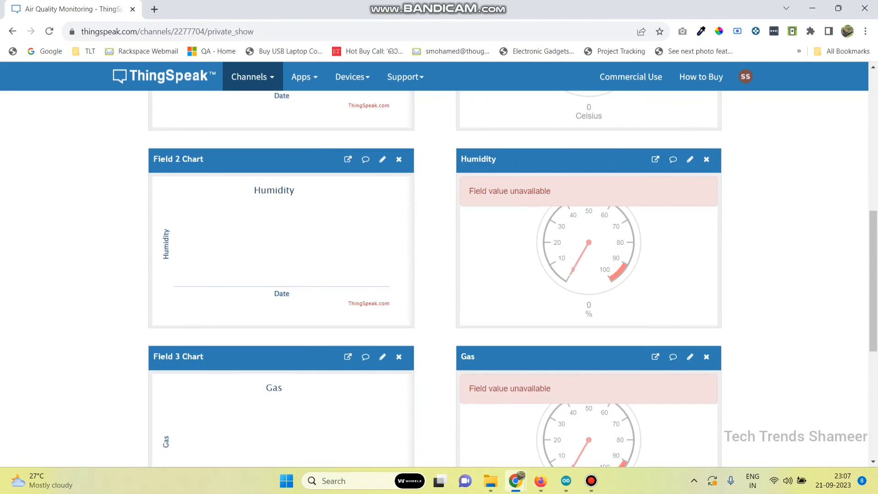
pyautogui.scroll(-2, 439, 274)
# Step: Open the channel's API keys and copy the Write API key
pyautogui.scroll(10, 438, 274)
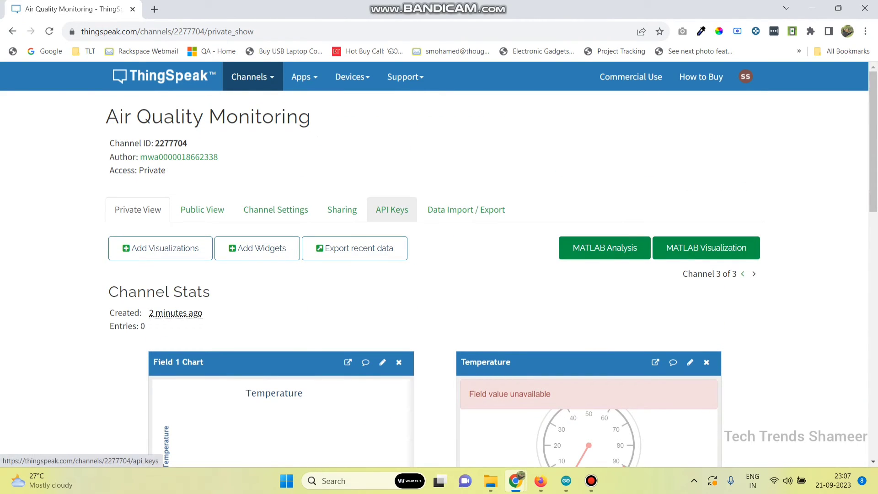
pyautogui.click(391, 210)
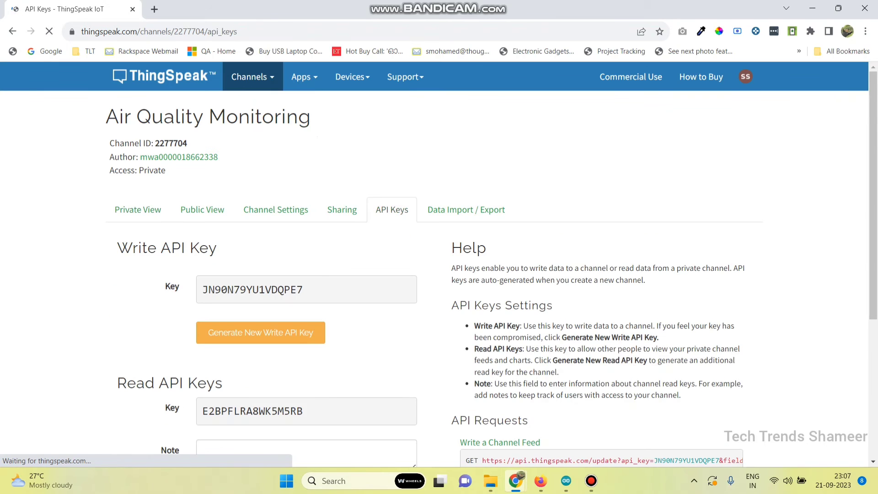
pyautogui.scroll(-2, 439, 274)
pyautogui.doubleClick(252, 175)
pyautogui.rightClick(238, 174)
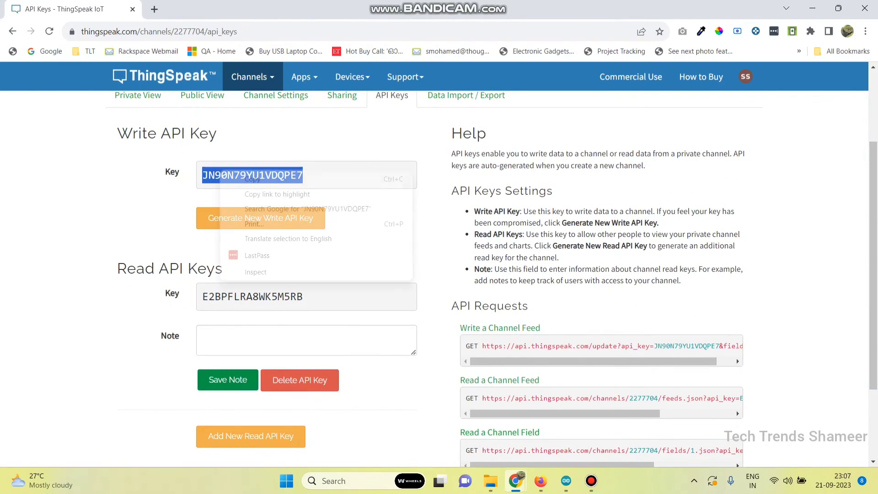
pyautogui.click(256, 179)
pyautogui.scroll(2, 439, 274)
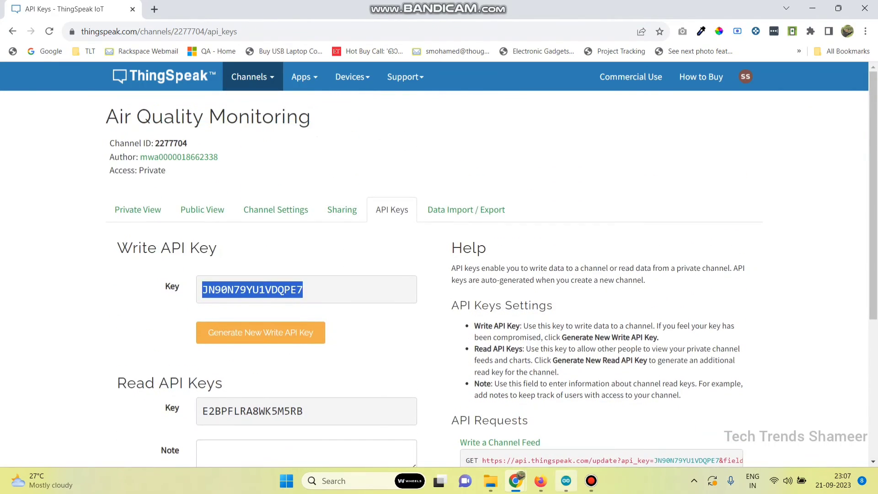
# Step: Switch to the Arduino IDE, replace the apiKey string with the copied Write API key, and save the sketch
pyautogui.click(566, 481)
pyautogui.doubleClick(143, 115)
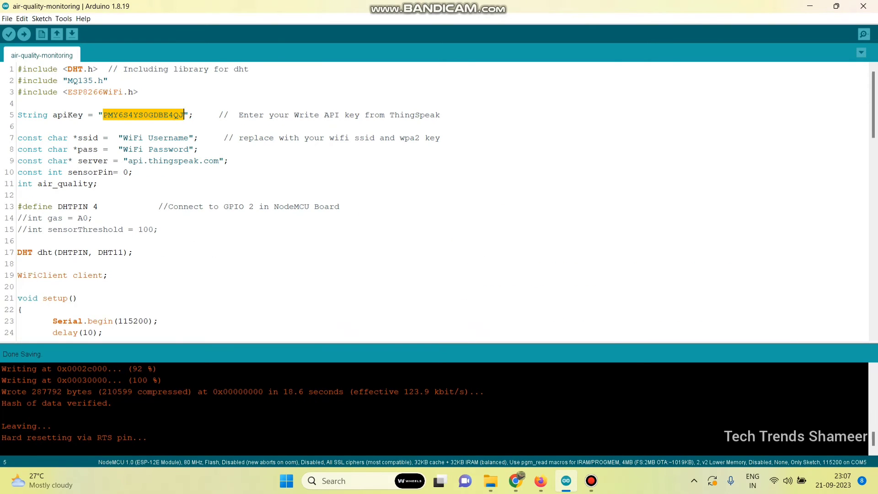
pyautogui.hotkey('ctrl', 'v')
pyautogui.hotkey('ctrl', 's')
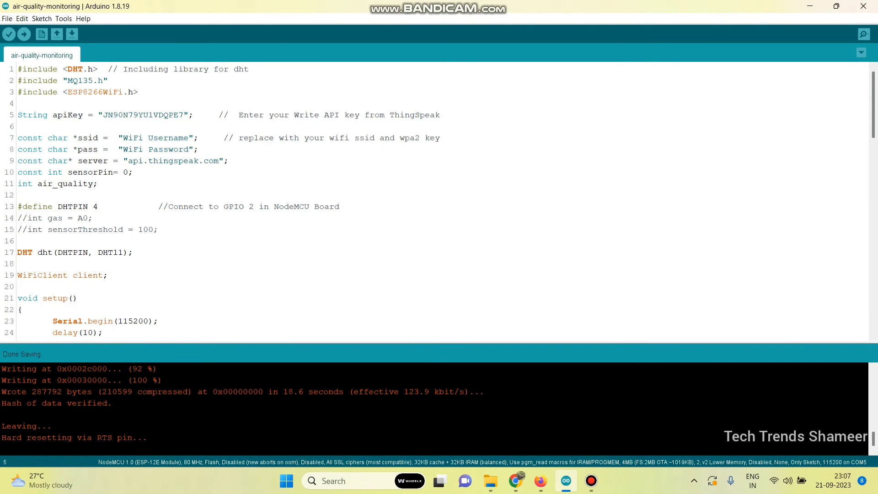
# Step: Locate the WiFi username and WiFi password placeholders in the sketch's ssid and pass lines
pyautogui.click(124, 138)
pyautogui.moveTo(125, 137); pyautogui.dragTo(189, 138)
pyautogui.moveTo(128, 149); pyautogui.dragTo(188, 149)
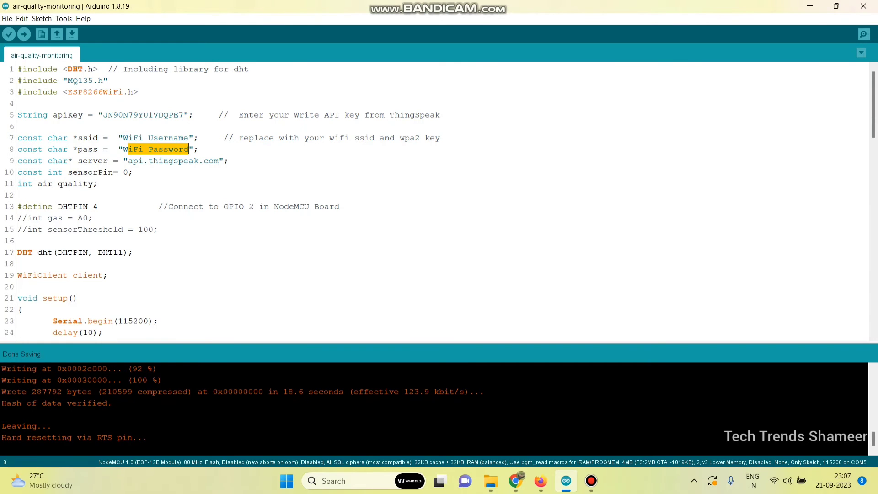
# Step: Switch to ThingSpeak in Chrome and review the channel's API keys, public view and settings, ending on the private view
pyautogui.click(515, 481)
pyautogui.click(575, 432)
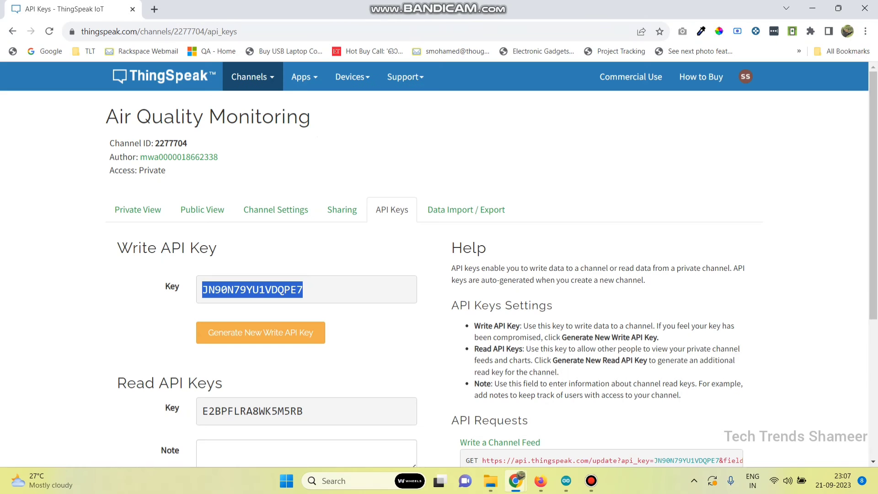
pyautogui.scroll(-5, 202, 209)
pyautogui.scroll(5, 202, 209)
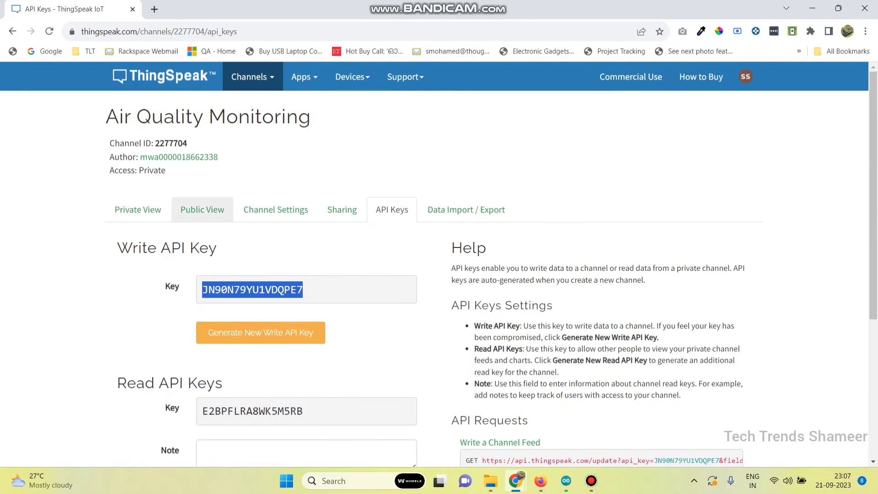
pyautogui.click(276, 209)
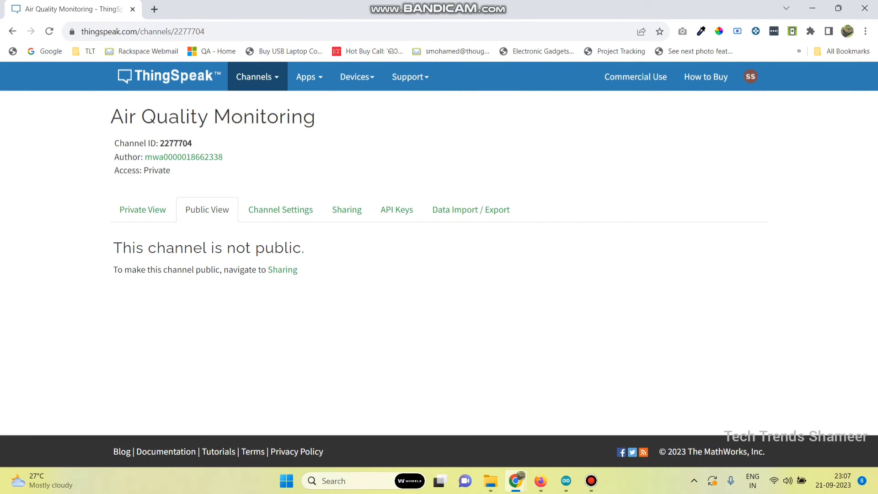
pyautogui.click(280, 209)
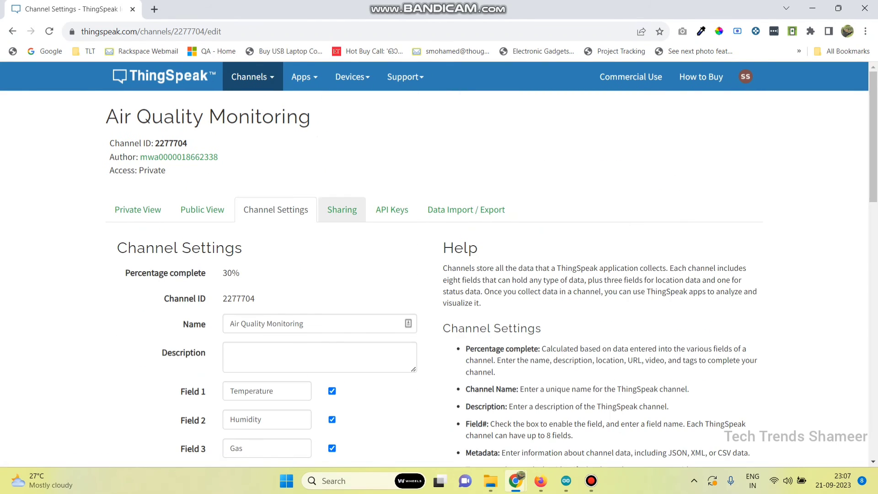
pyautogui.click(137, 209)
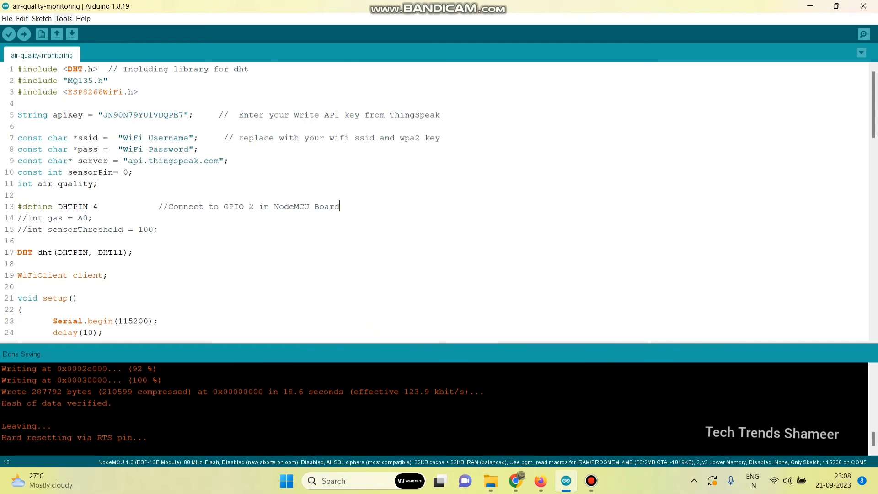
# Step: In the Arduino IDE, select NodeMCU 1.0 (ESP-12E Module) from the ESP8266 boards as the target board
pyautogui.click(63, 18)
pyautogui.moveTo(137, 119)
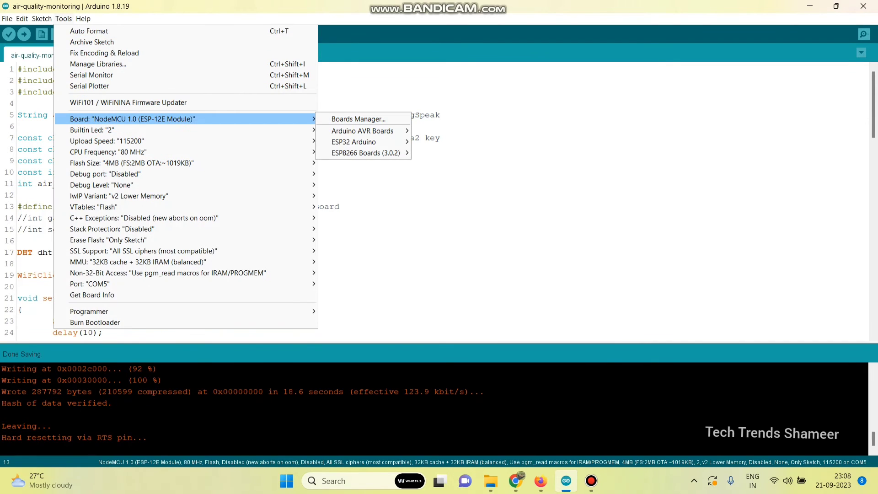
pyautogui.moveTo(365, 153)
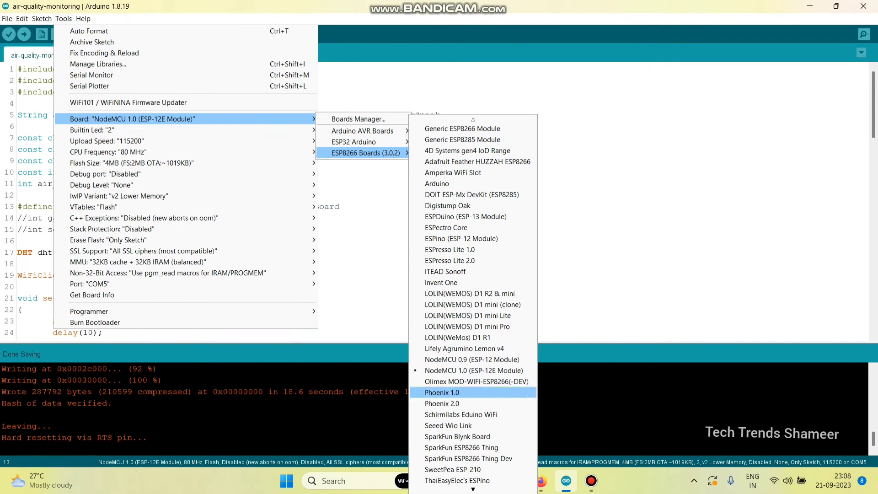
pyautogui.click(474, 370)
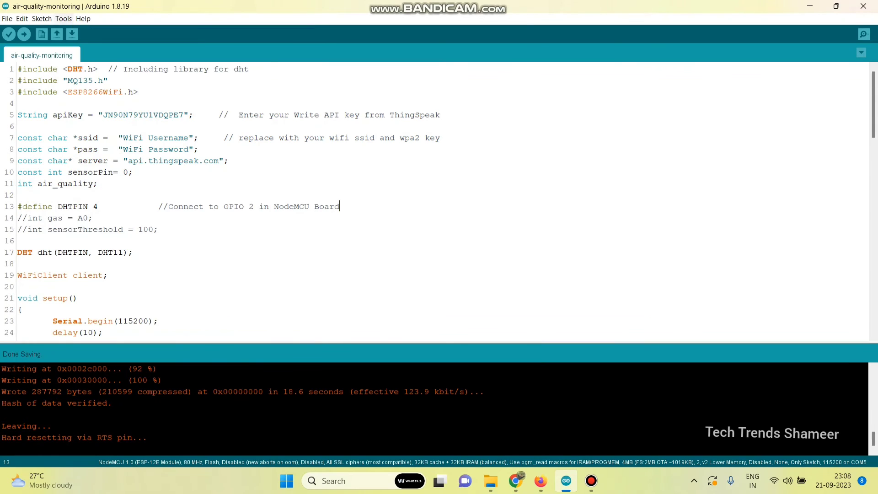
# Step: Set the serial port to COM5 and upload the air-quality-monitoring sketch to the board
pyautogui.click(63, 18)
pyautogui.moveTo(183, 284)
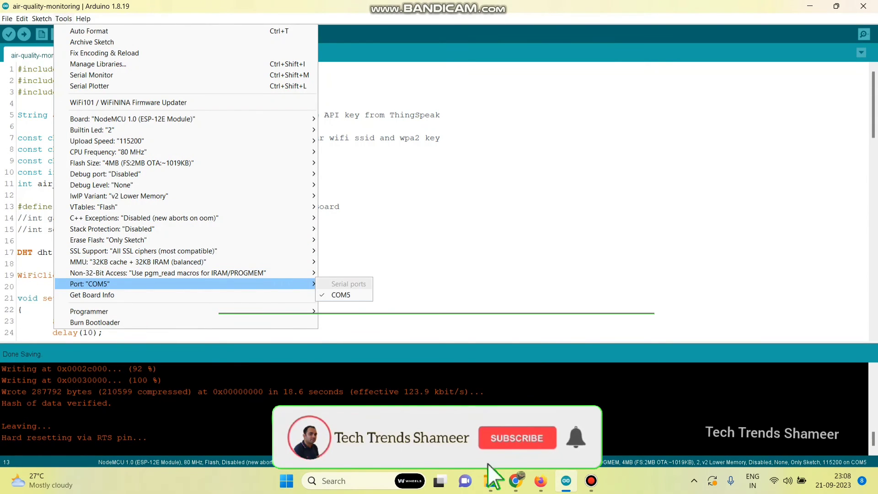
pyautogui.click(340, 295)
pyautogui.click(18, 286)
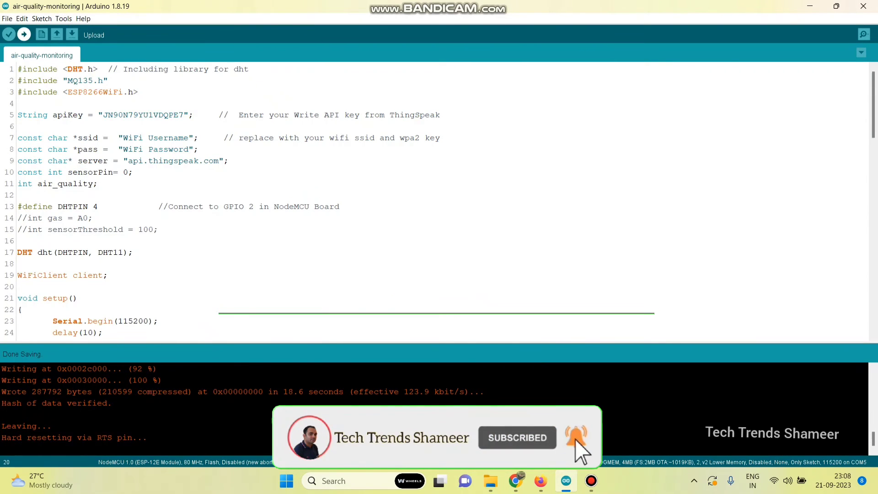
pyautogui.click(24, 35)
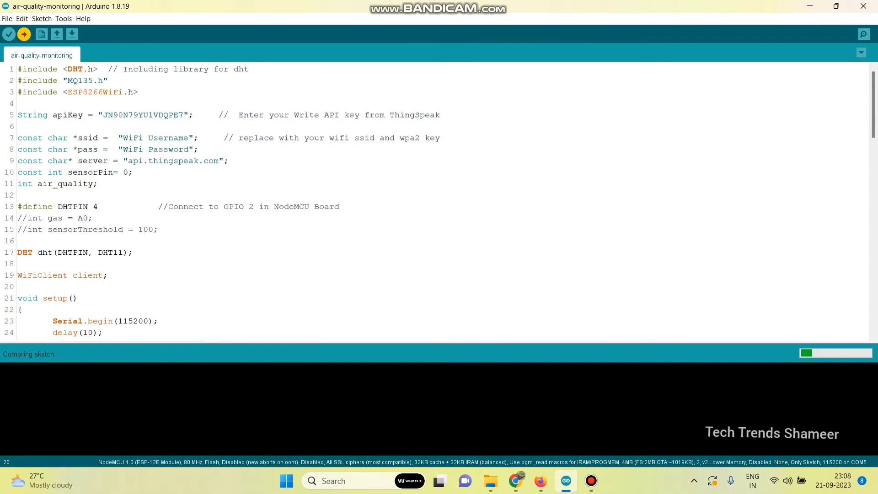